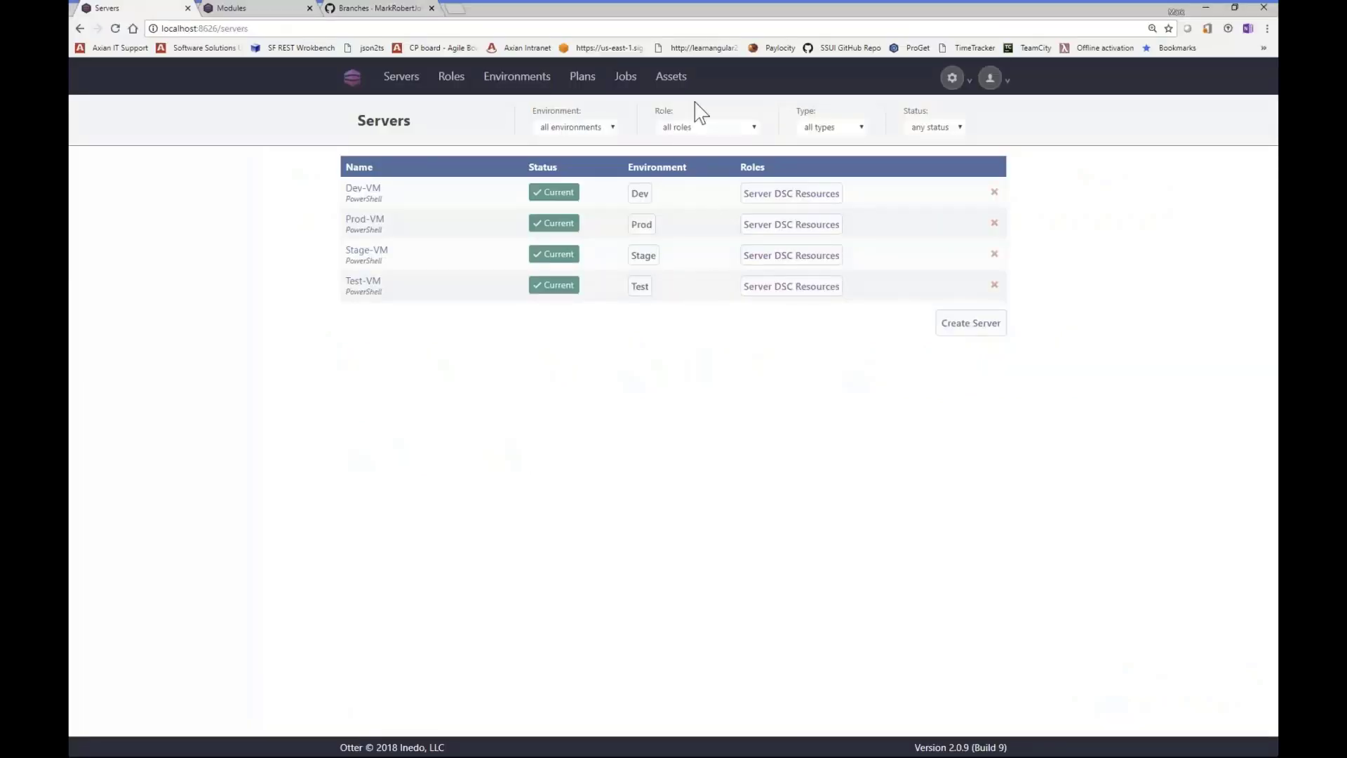
- Open the EnsurePowerShellModules module plan from Assets > Modules for code editing
{"action": "left_click", "coordinate": [671, 80]}
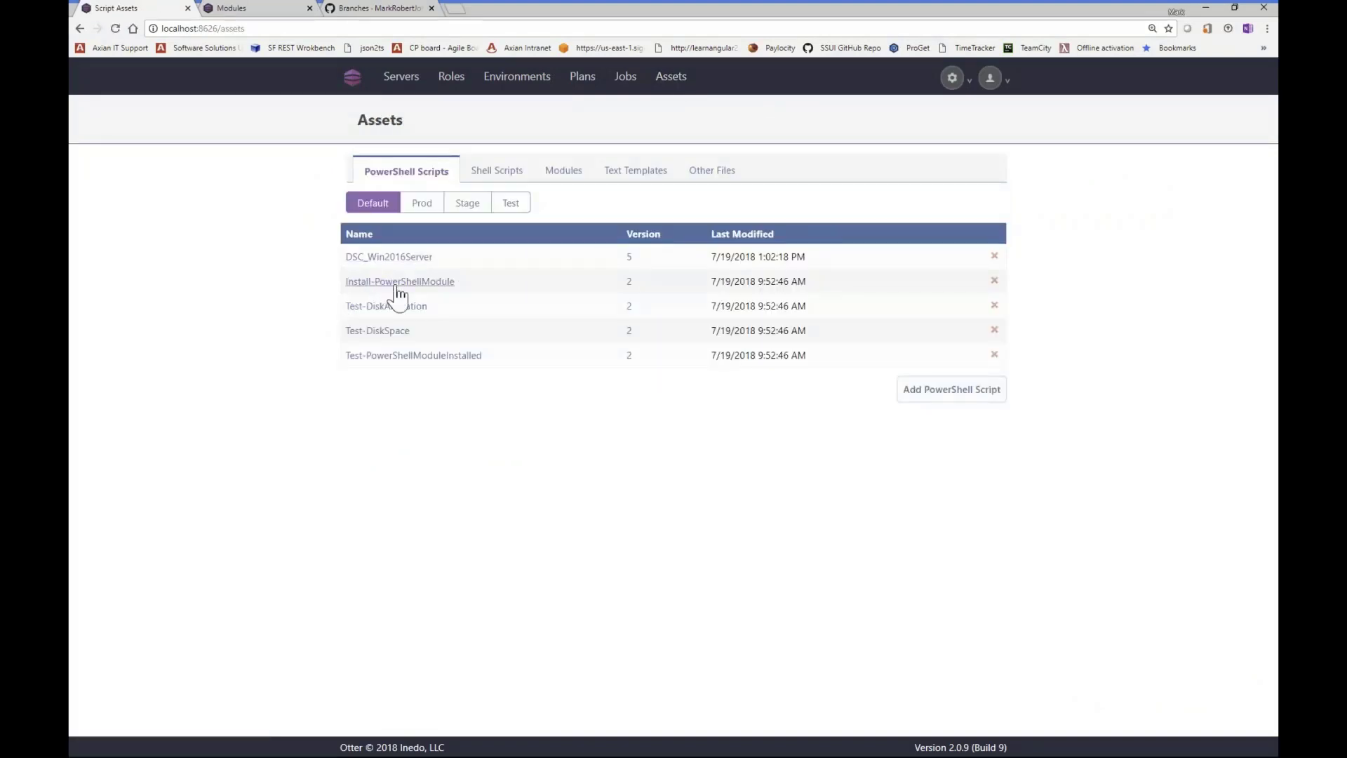
{"action": "left_click", "coordinate": [563, 174]}
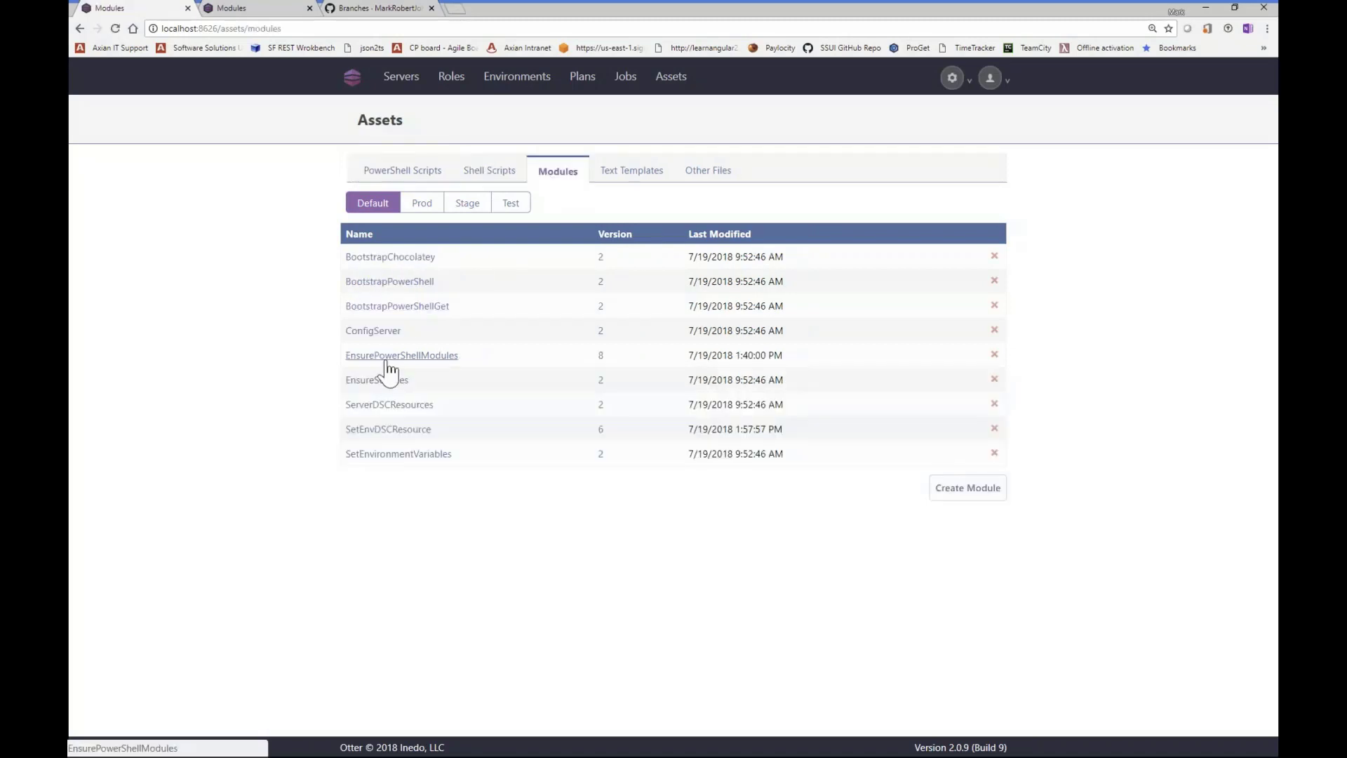
{"action": "left_click", "coordinate": [387, 359]}
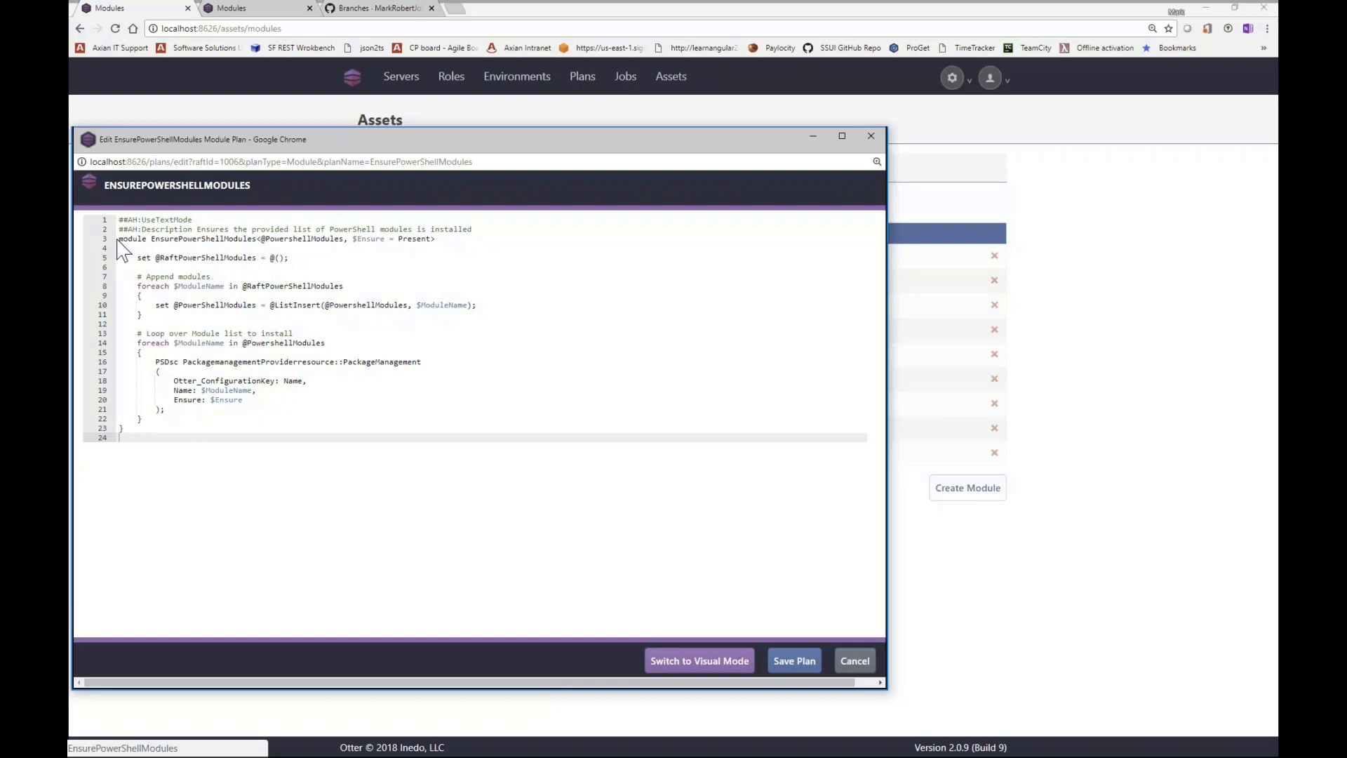
{"action": "mouse_move", "coordinate": [118, 238]}
{"action": "left_mouse_down"}
{"action": "mouse_move", "coordinate": [305, 402]}
{"action": "mouse_move", "coordinate": [301, 421]}
{"action": "left_mouse_up"}
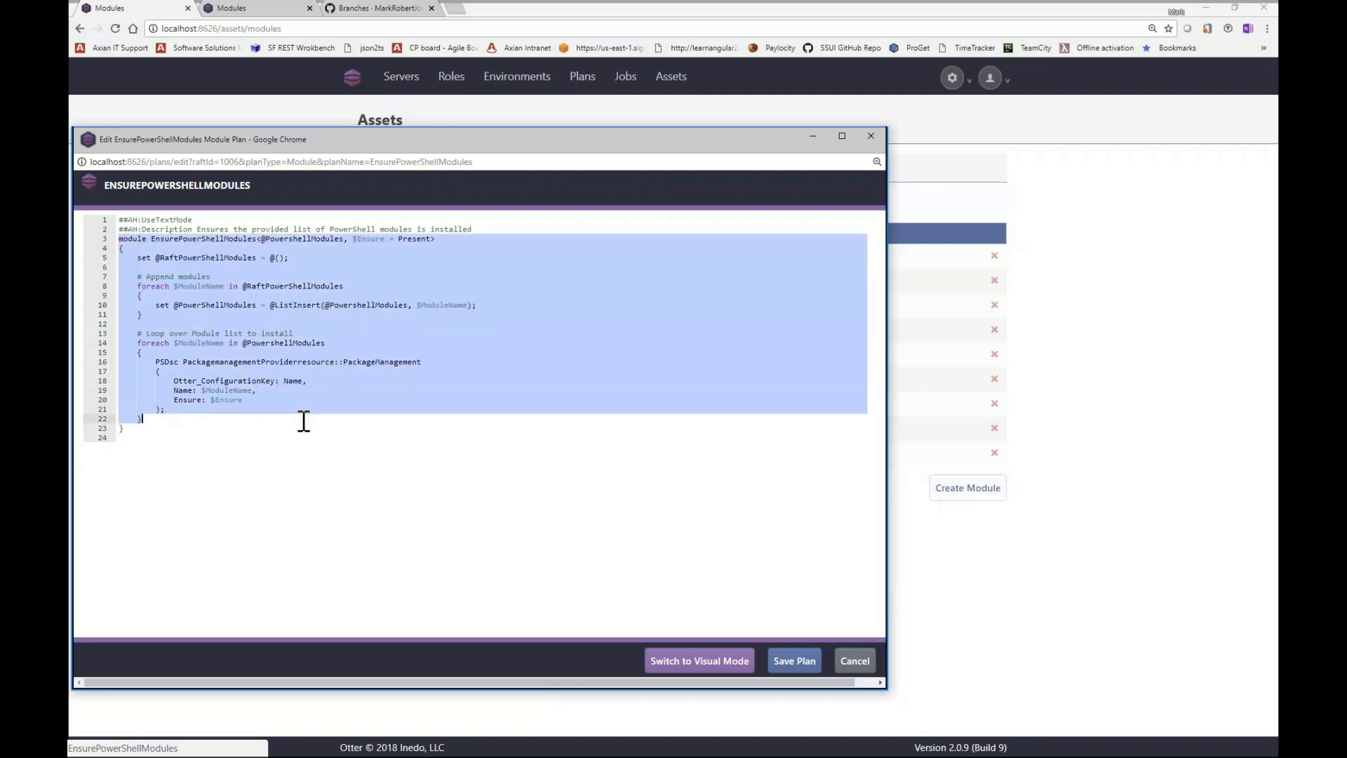
{"action": "left_click", "coordinate": [326, 253]}
{"action": "double_click", "coordinate": [325, 237]}
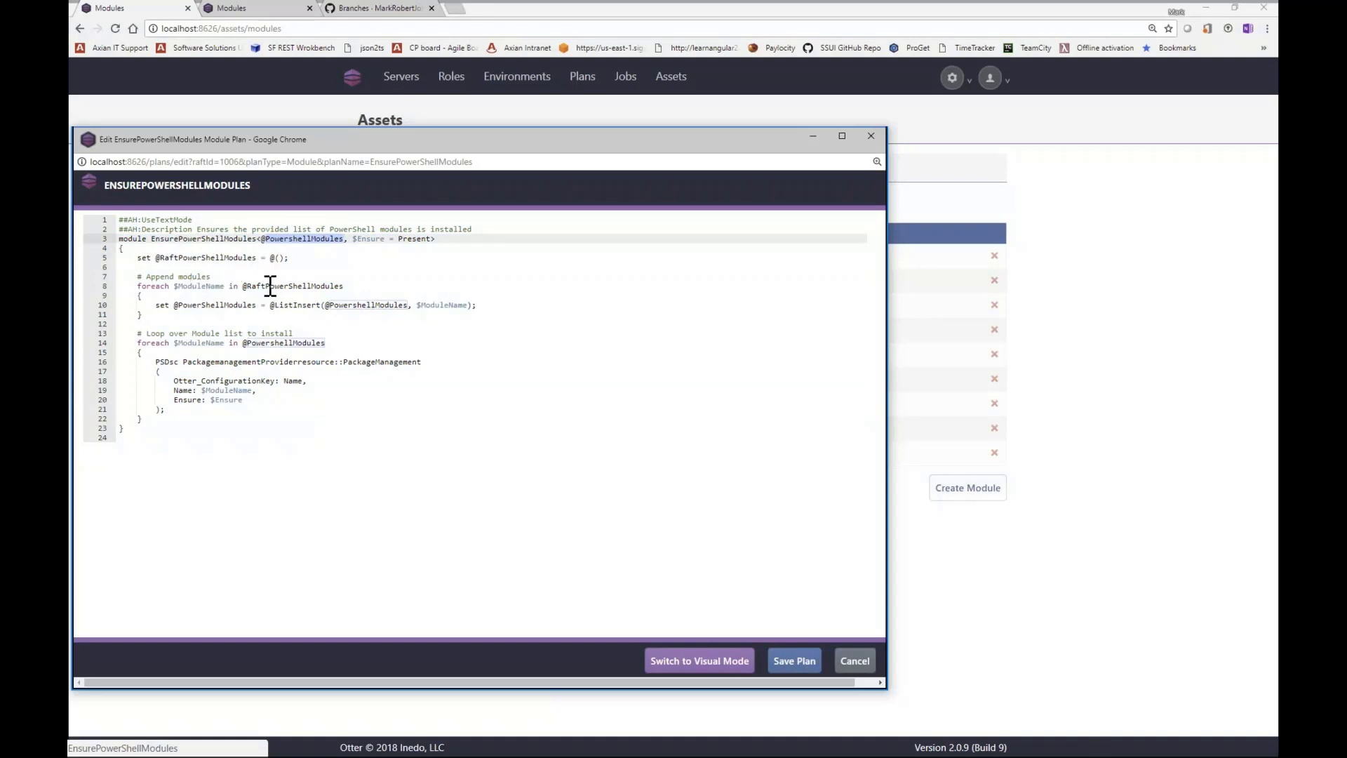
{"action": "left_click", "coordinate": [277, 258]}
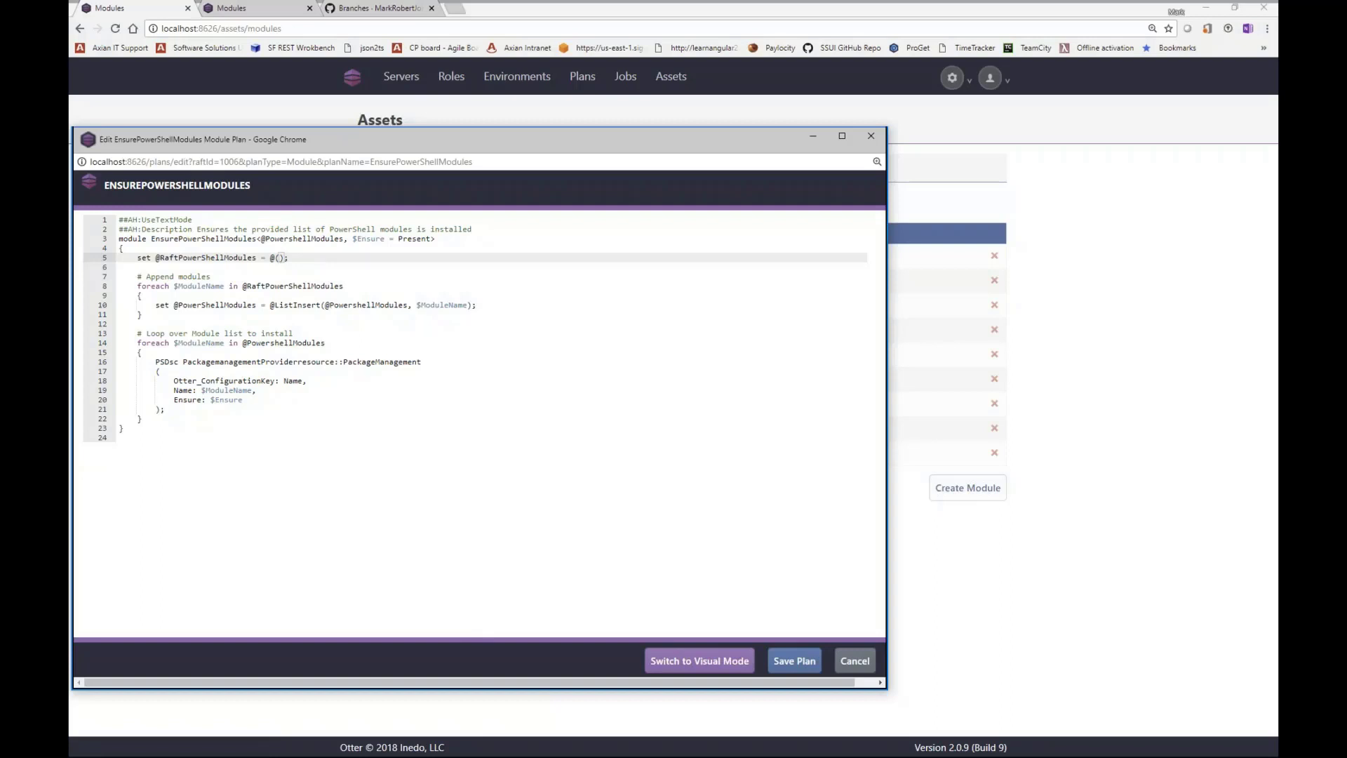
{"action": "type", "text": "cN"}
{"action": "type", "text": "tfsA"}
{"action": "type", "text": "ccessC"}
{"action": "type", "text": "oin"}
- Correct the typo while listing cNtfsAccessControl, xWindowsUpdate, xWebAdministration on line 5
{"action": "key", "text": "BackSpace"}
{"action": "key", "text": "BackSpace"}
{"action": "type", "text": "n"}
{"action": "type", "text": "trol"}
{"action": "type", "text": ", x"}
{"action": "type", "text": "WindowsUp"}
{"action": "type", "text": "date, x"}
{"action": "type", "text": "WebAdm"}
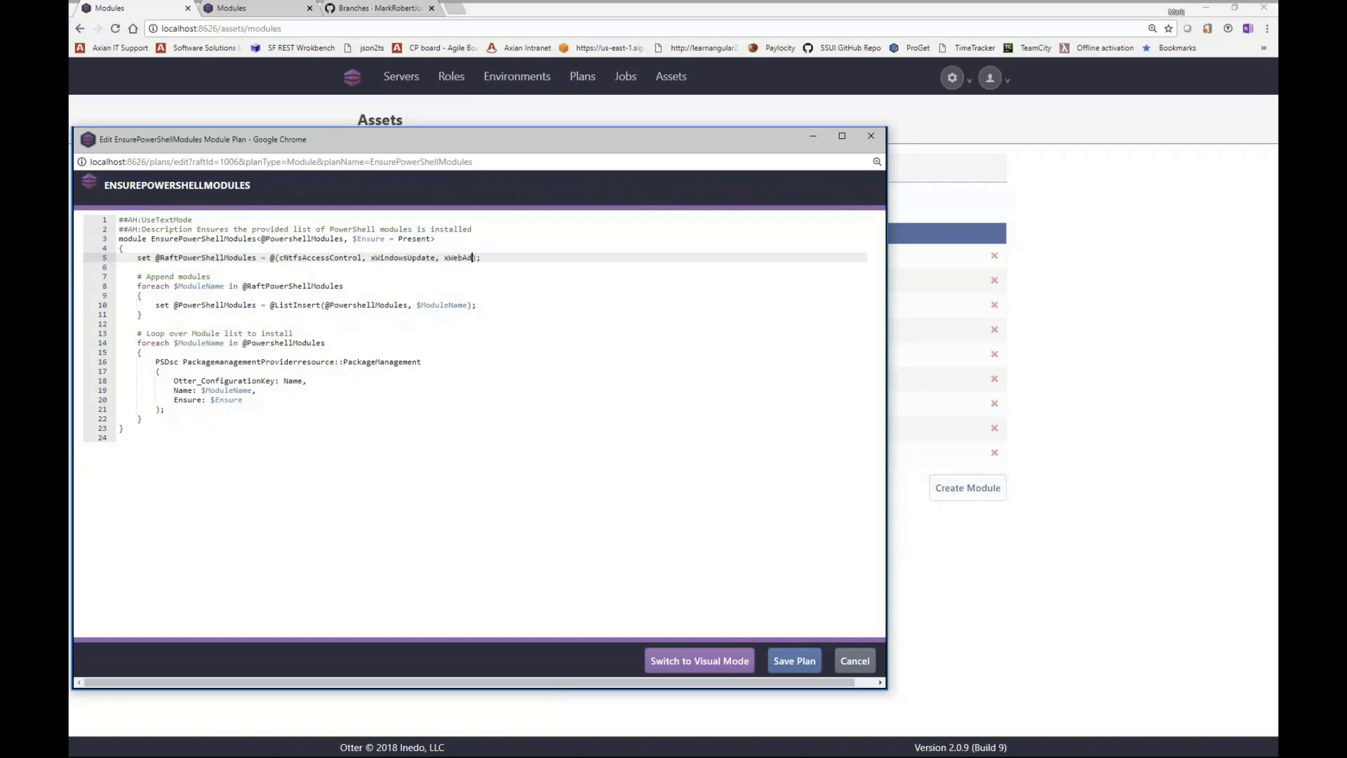
{"action": "type", "text": "inistration"}
- Review the foreach loop and PSDsc resource block on lines 14-21 of the plan
{"action": "double_click", "coordinate": [282, 343]}
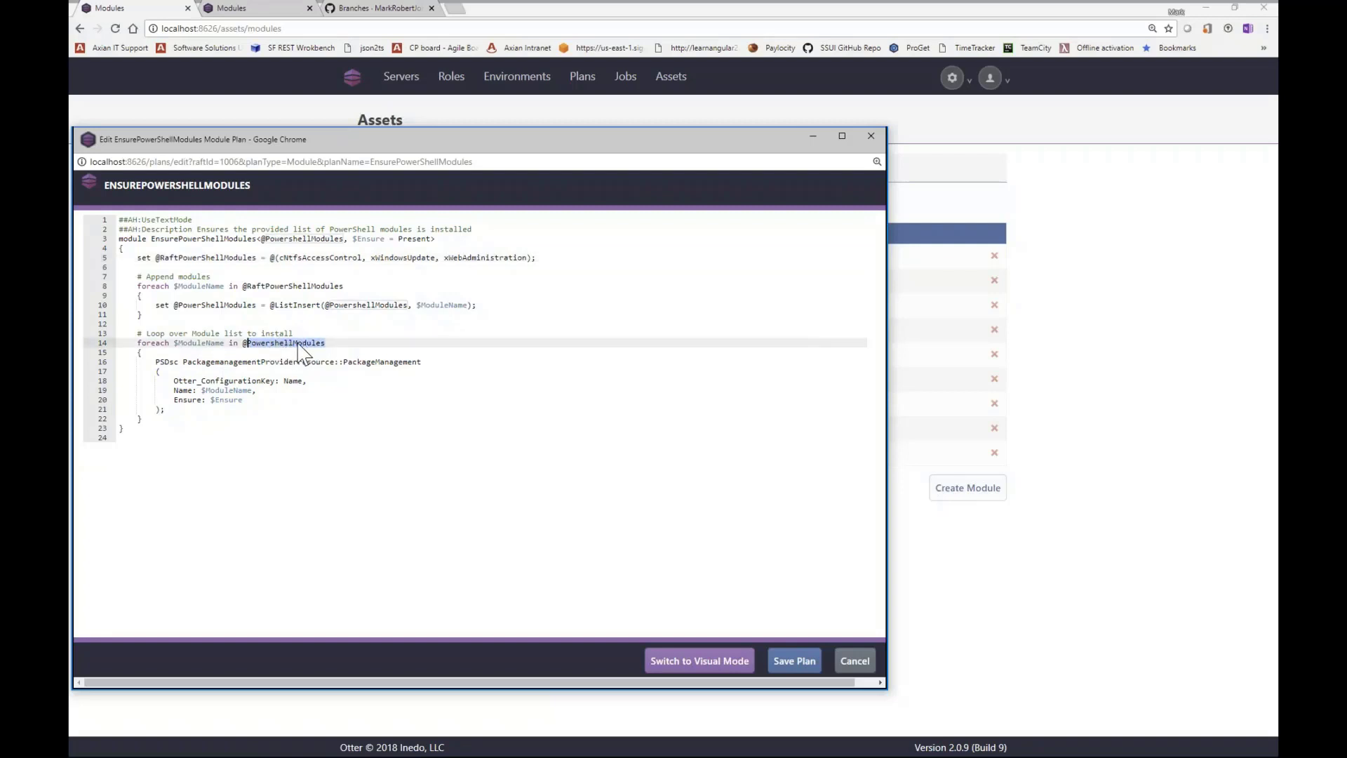
{"action": "double_click", "coordinate": [164, 361]}
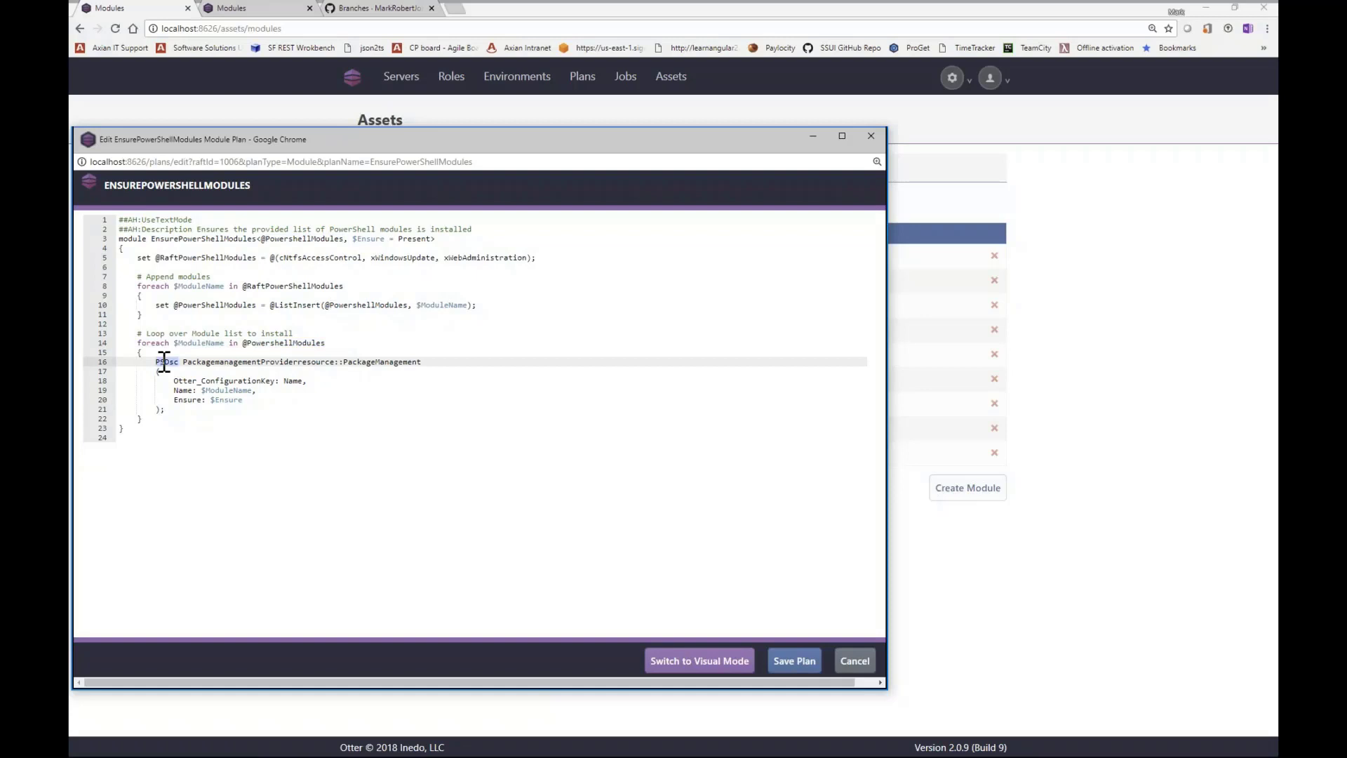
{"action": "key", "text": "End"}
{"action": "key", "text": "shift+Down"}
{"action": "key", "text": "shift+Down"}
{"action": "key", "text": "shift+Down"}
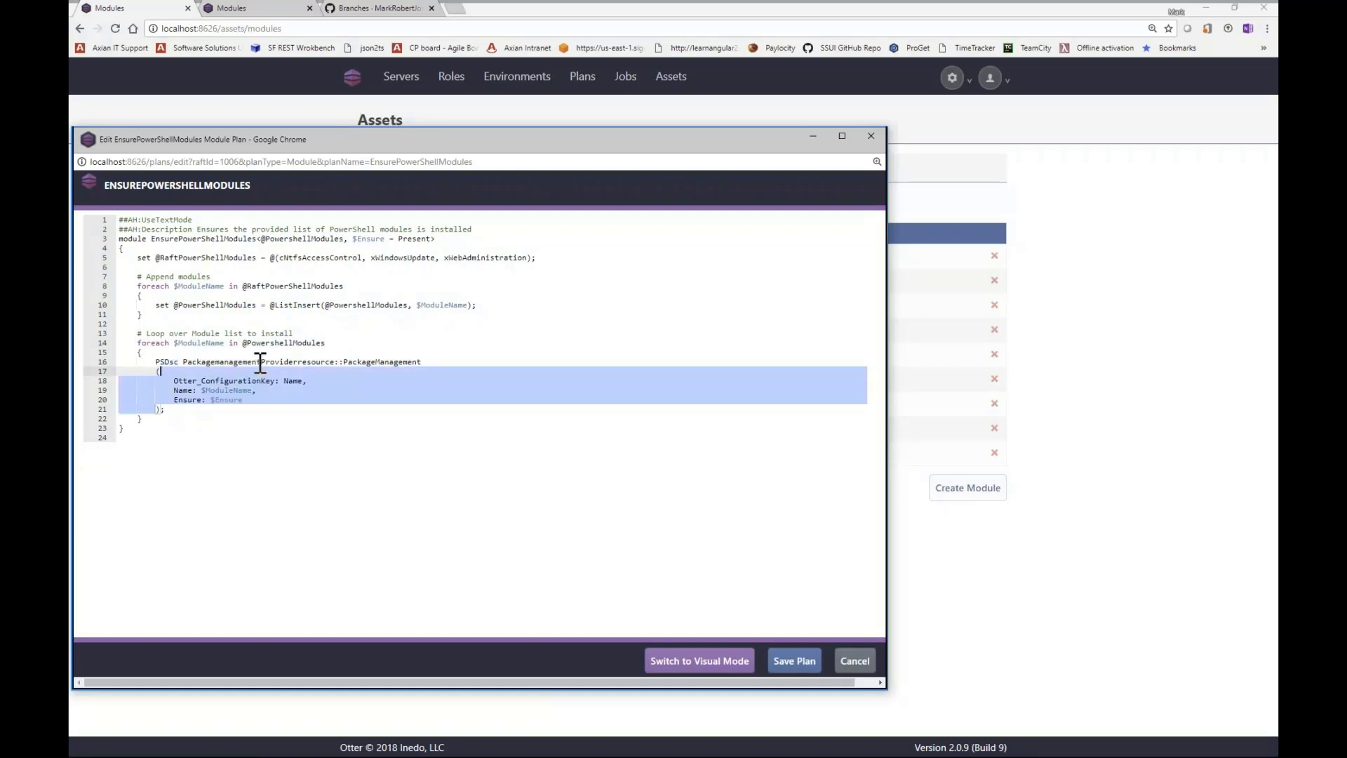
{"action": "left_click", "coordinate": [258, 360]}
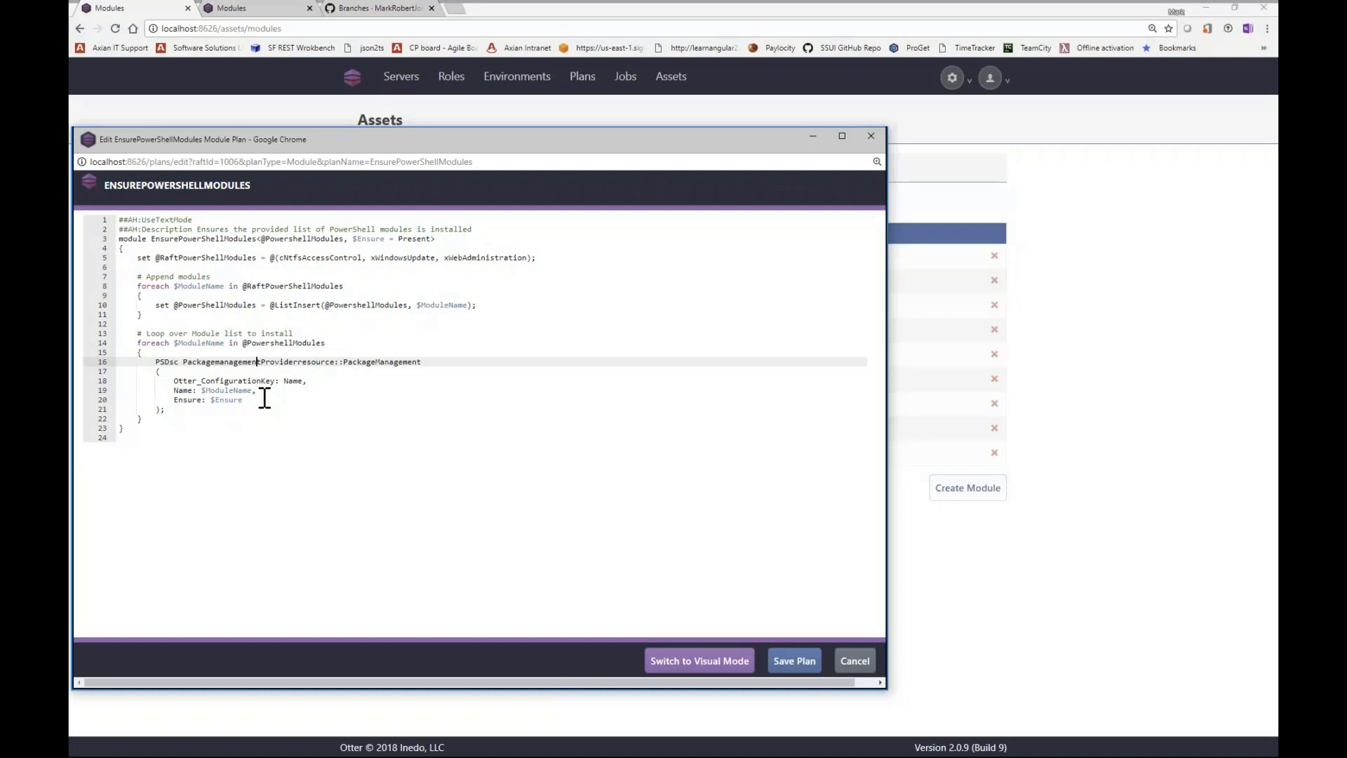
{"action": "left_click", "coordinate": [280, 371]}
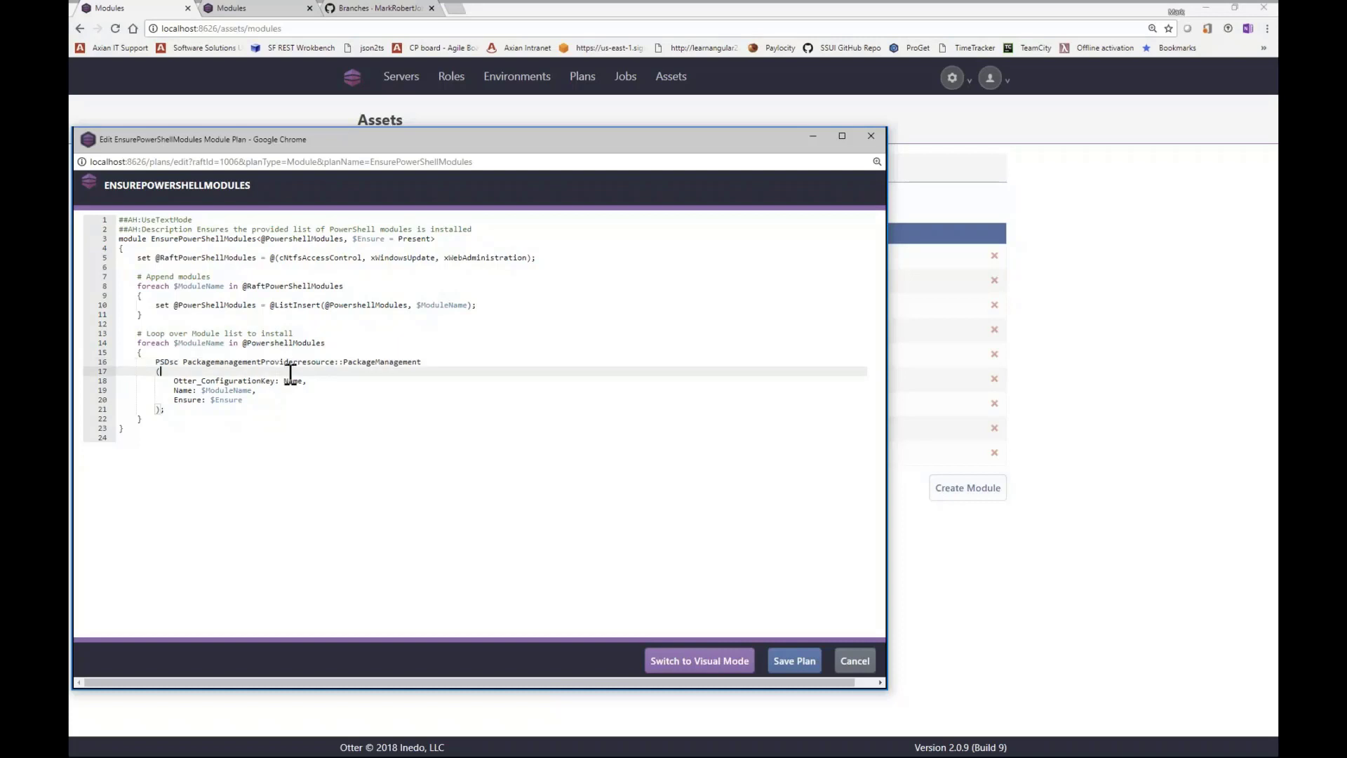
- Review $ModuleName, $Ensure and the default Present, then save the plan as version 9
{"action": "double_click", "coordinate": [225, 392]}
{"action": "left_click", "coordinate": [225, 400]}
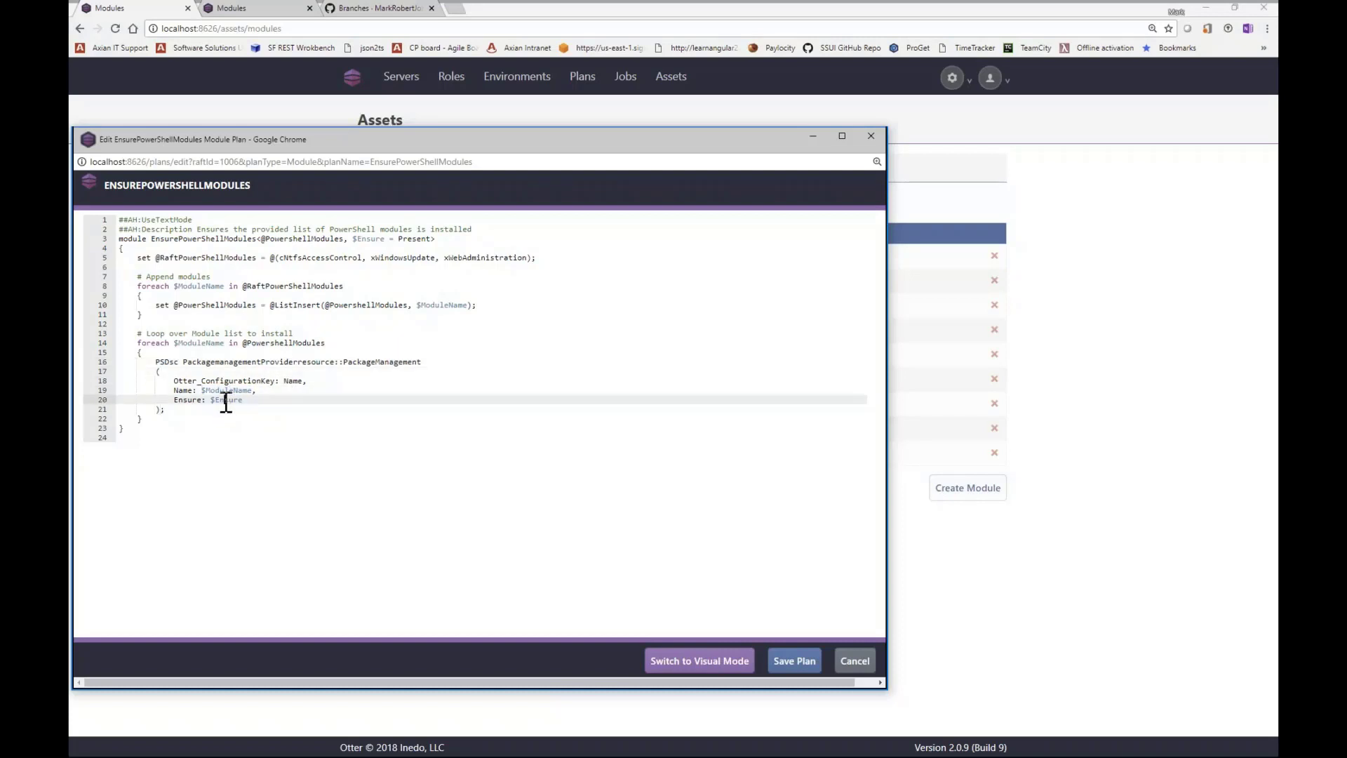
{"action": "double_click", "coordinate": [226, 401]}
{"action": "double_click", "coordinate": [417, 240]}
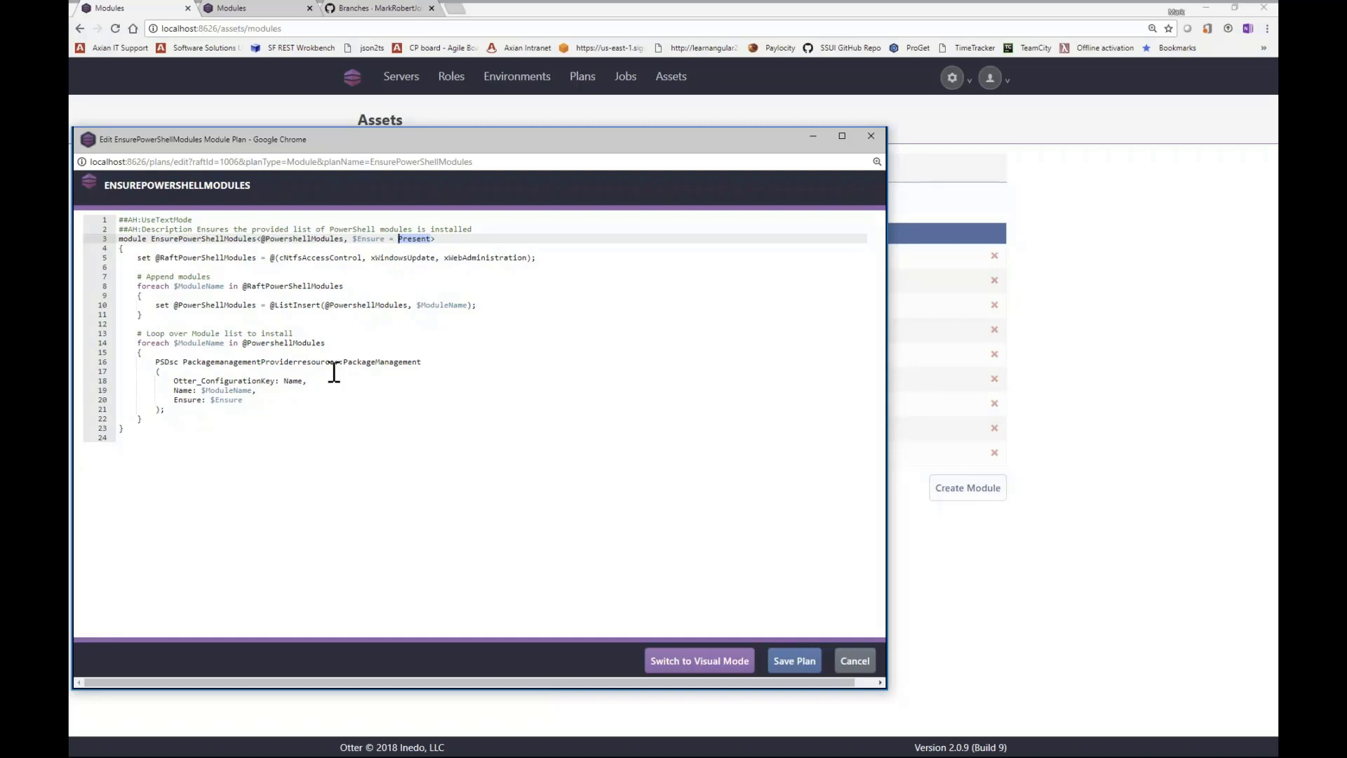
{"action": "left_click", "coordinate": [793, 665]}
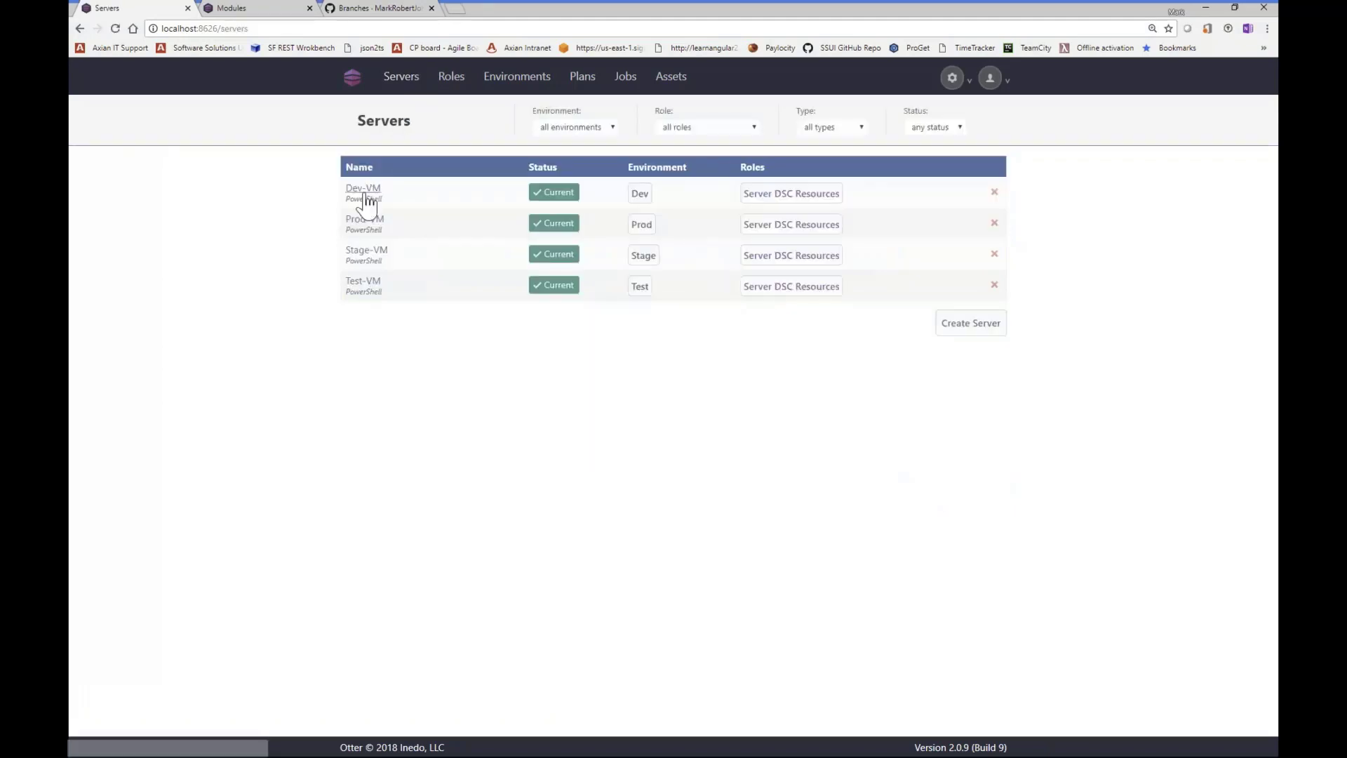
- Start a fresh configuration check from Dev-VM's Configuration tab
{"action": "left_click", "coordinate": [366, 197]}
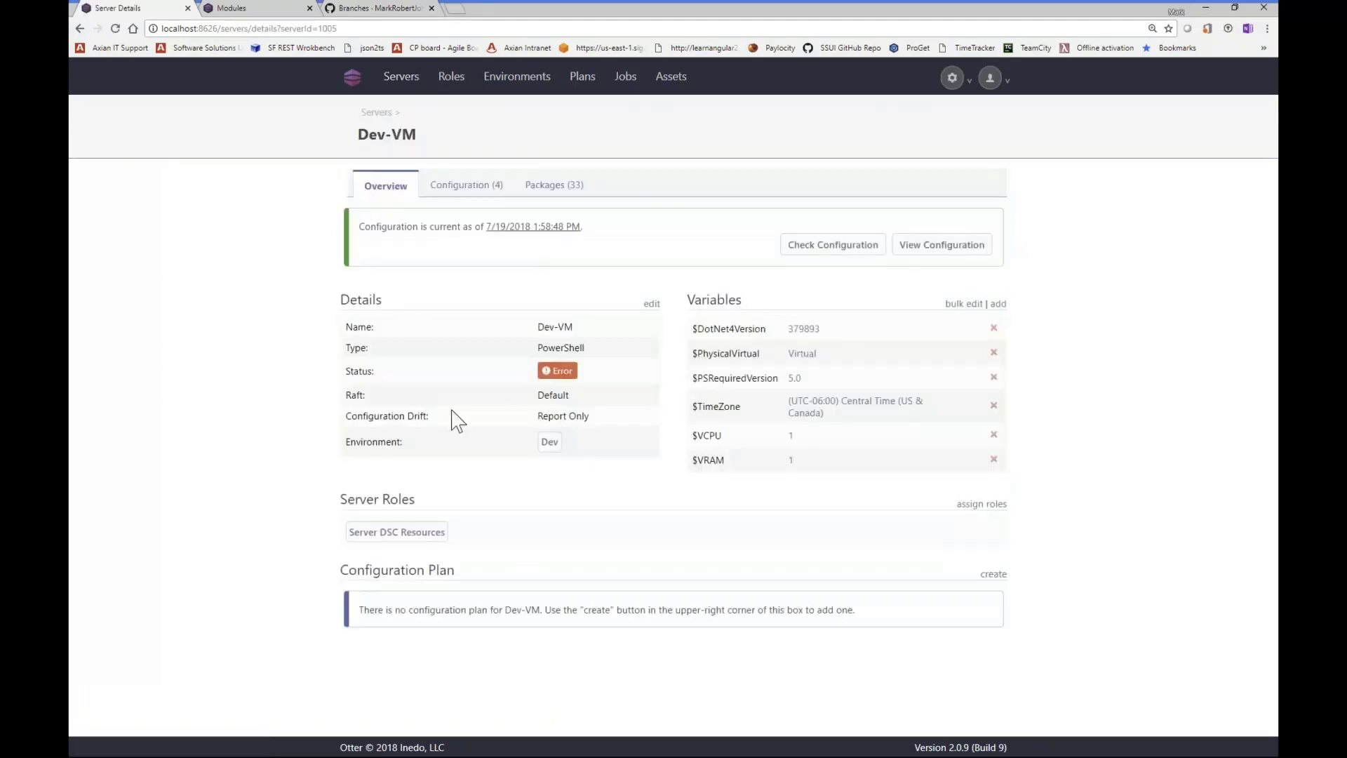
{"action": "left_click", "coordinate": [467, 196]}
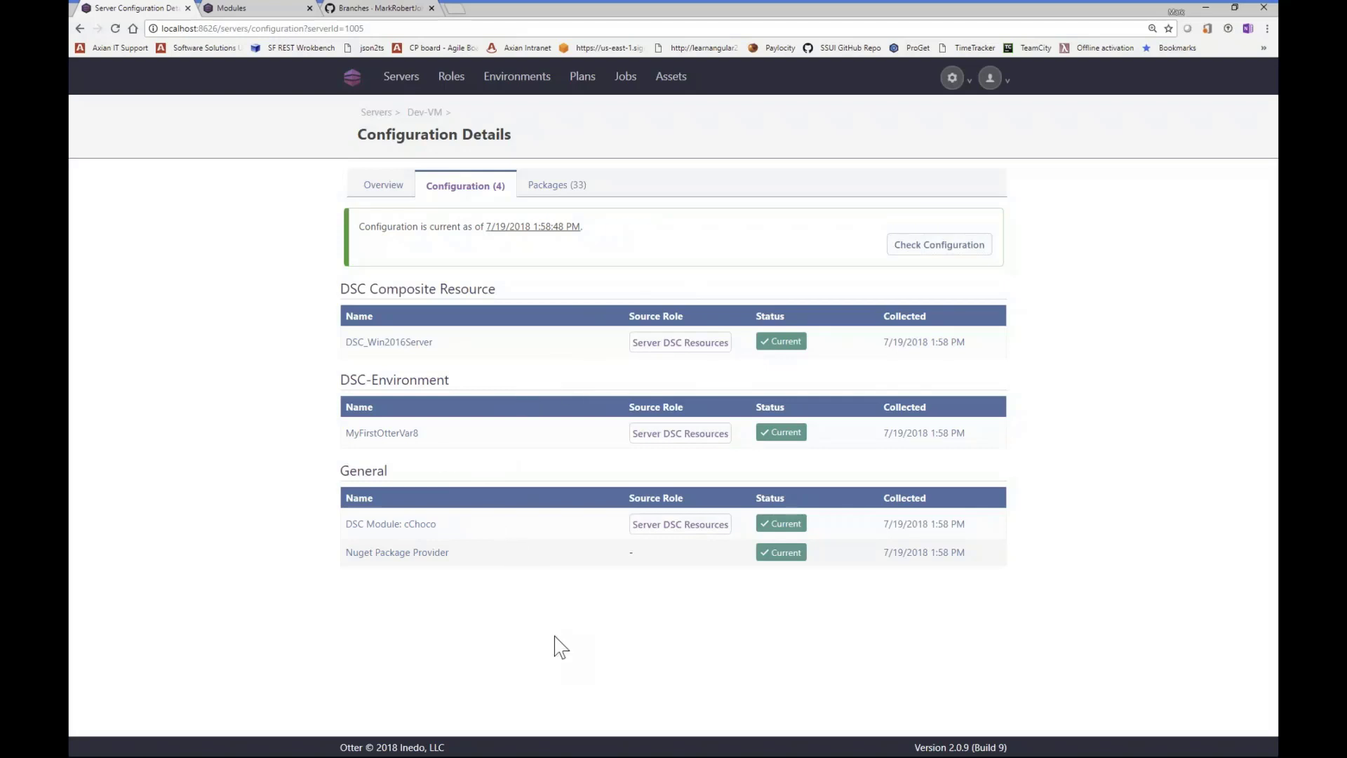
{"action": "left_click", "coordinate": [899, 251]}
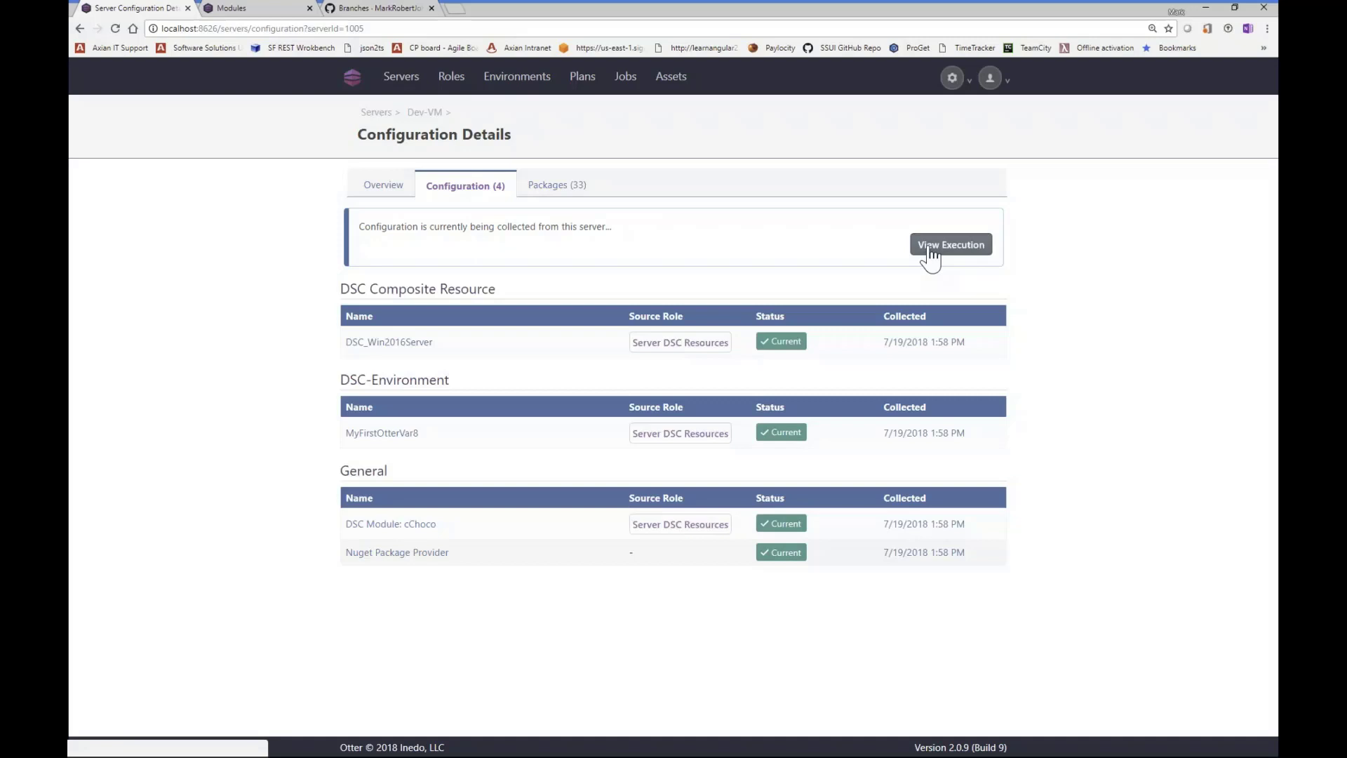
- Follow execution #55013 to completion, then return to the Dev-VM overview showing drift
{"action": "left_click", "coordinate": [930, 253]}
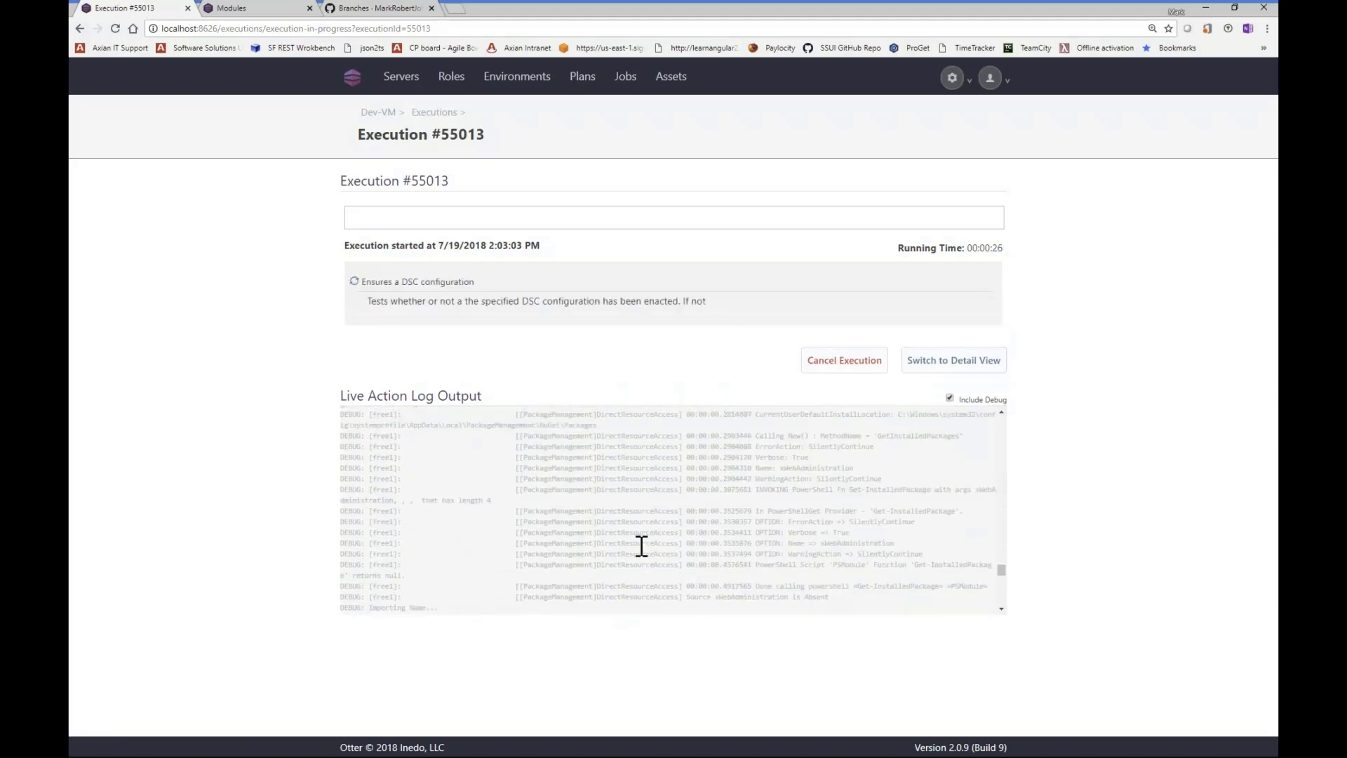
{"action": "left_click_drag", "start_coordinate": [848, 554], "coordinate": [607, 444]}
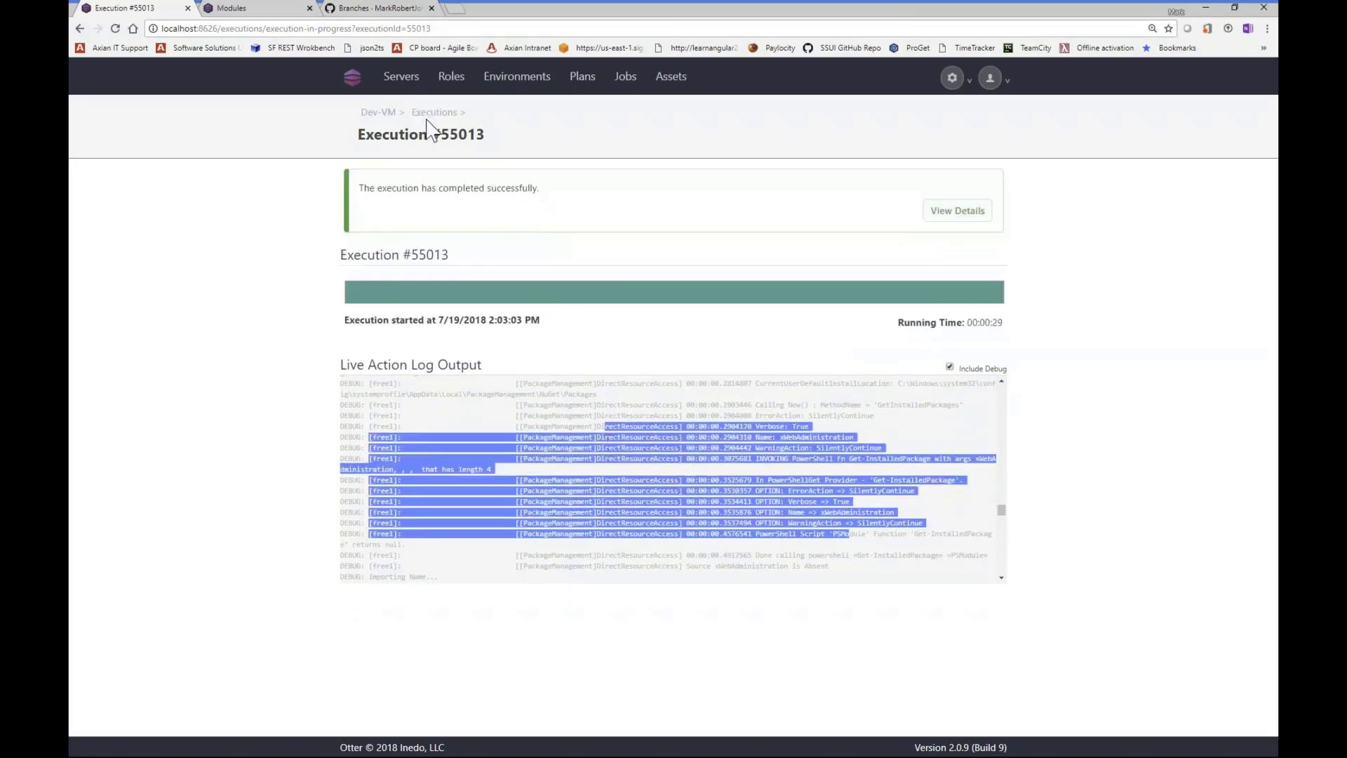
{"action": "left_click", "coordinate": [378, 112]}
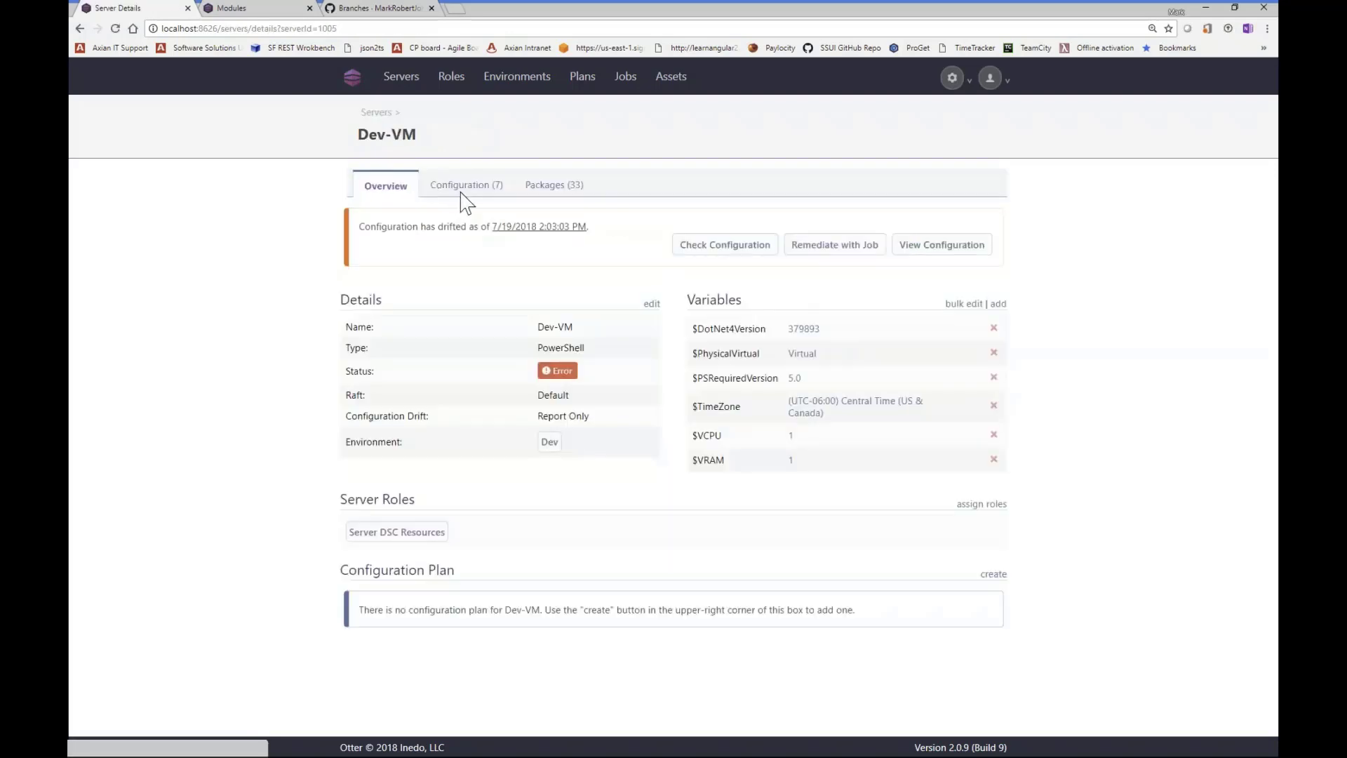
- Review the Drifted rows for cNtfsAccessControl, xWebAdministration and xWindowsUpdate in DSC-PackageManagement
{"action": "left_click", "coordinate": [463, 190]}
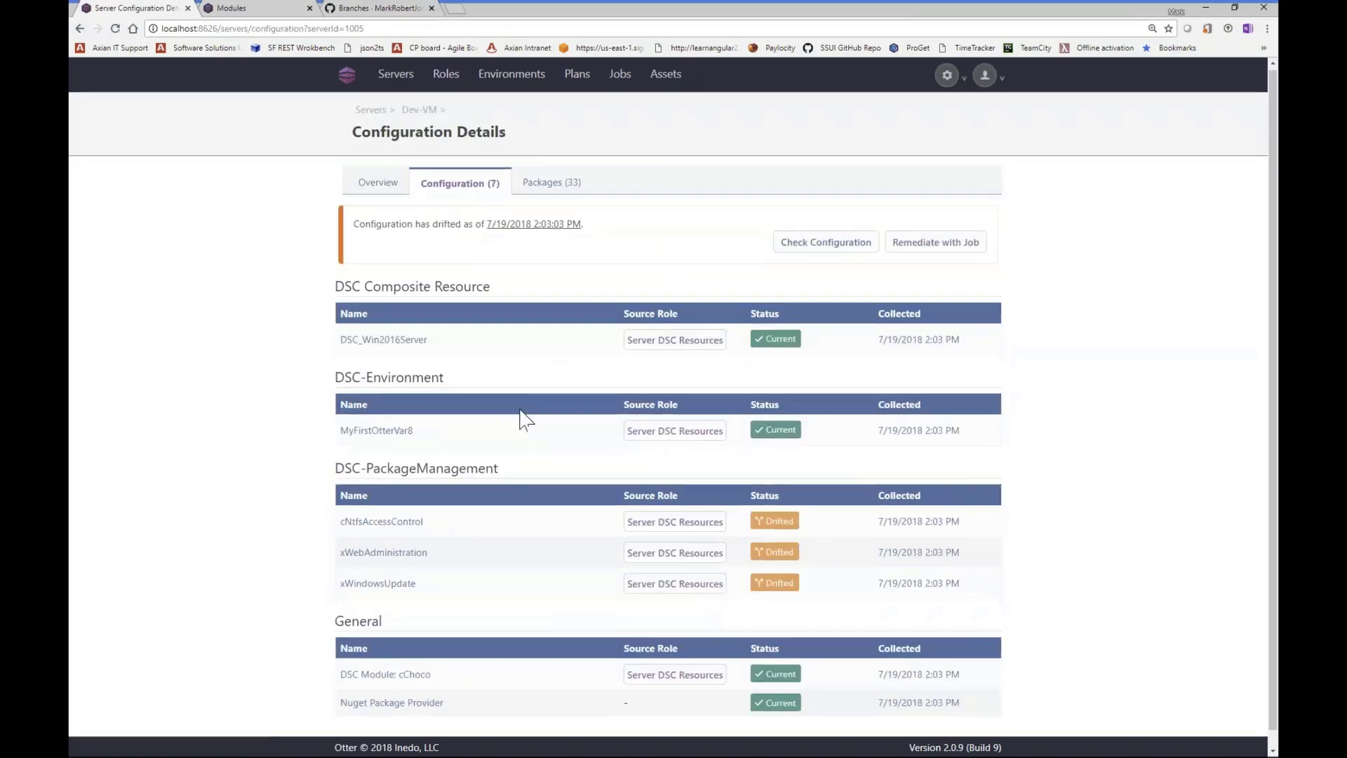
{"action": "scroll", "coordinate": [523, 418], "scroll_direction": "down", "scroll_amount": 1}
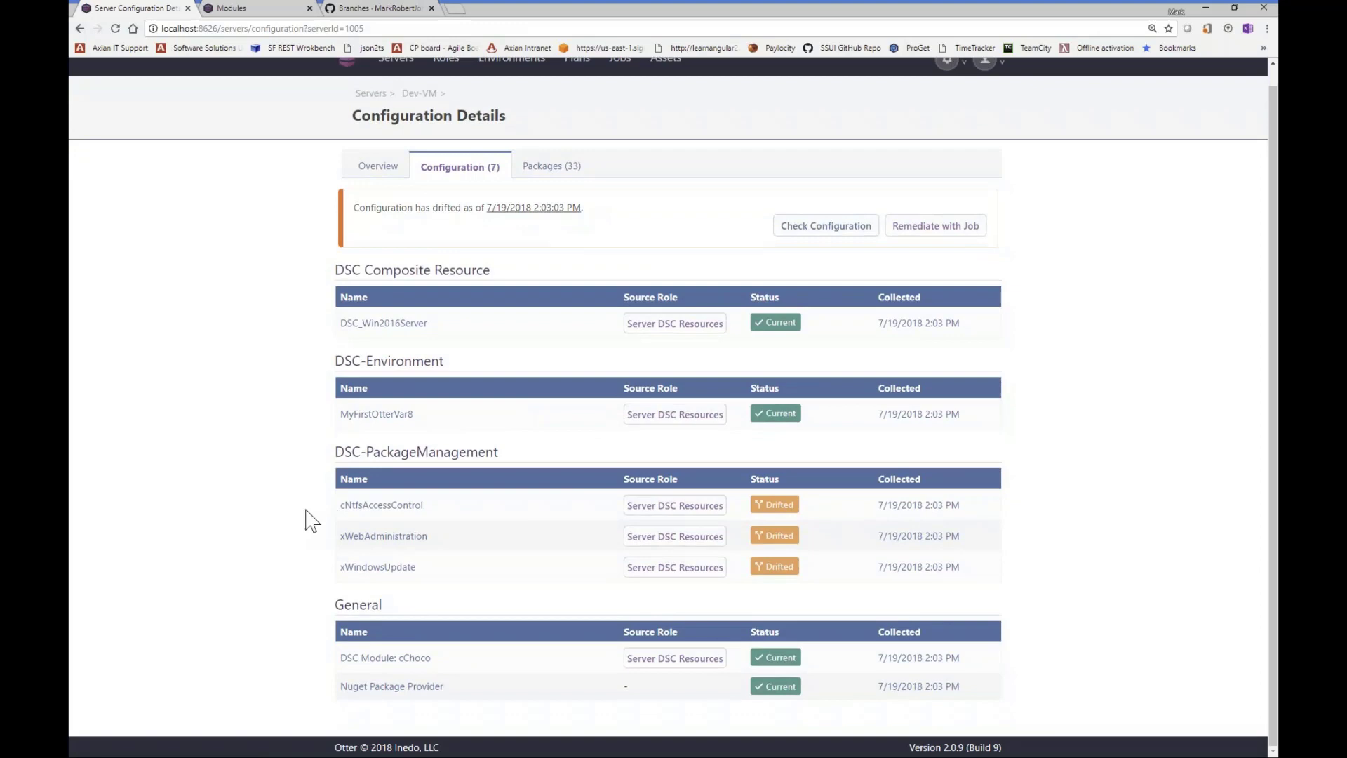
{"action": "mouse_move", "coordinate": [338, 505]}
{"action": "left_mouse_down"}
{"action": "mouse_move", "coordinate": [446, 538]}
{"action": "mouse_move", "coordinate": [441, 570]}
{"action": "left_mouse_up"}
{"action": "left_click", "coordinate": [450, 568]}
- Create a remediation job for Dev-VM with default settings, starting execution #55014
{"action": "left_click", "coordinate": [914, 230]}
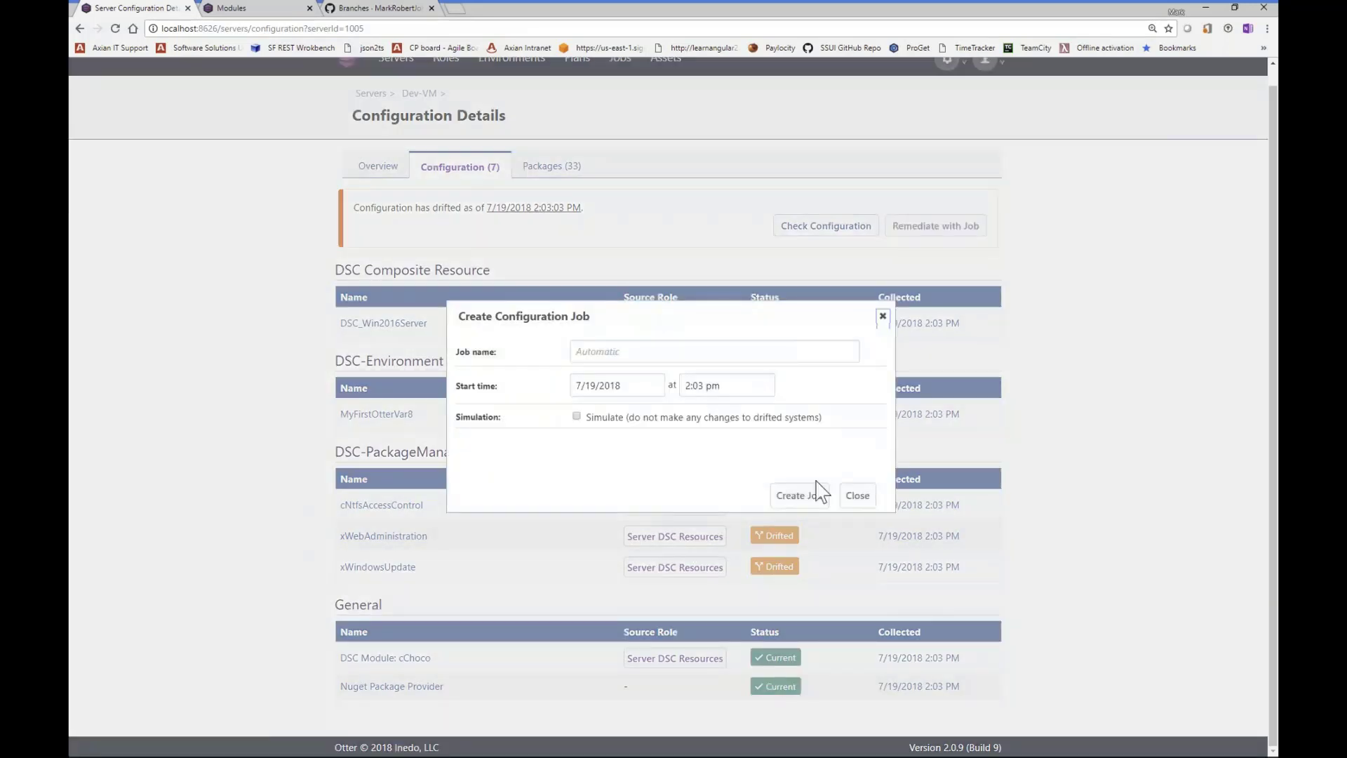
{"action": "left_click", "coordinate": [805, 498]}
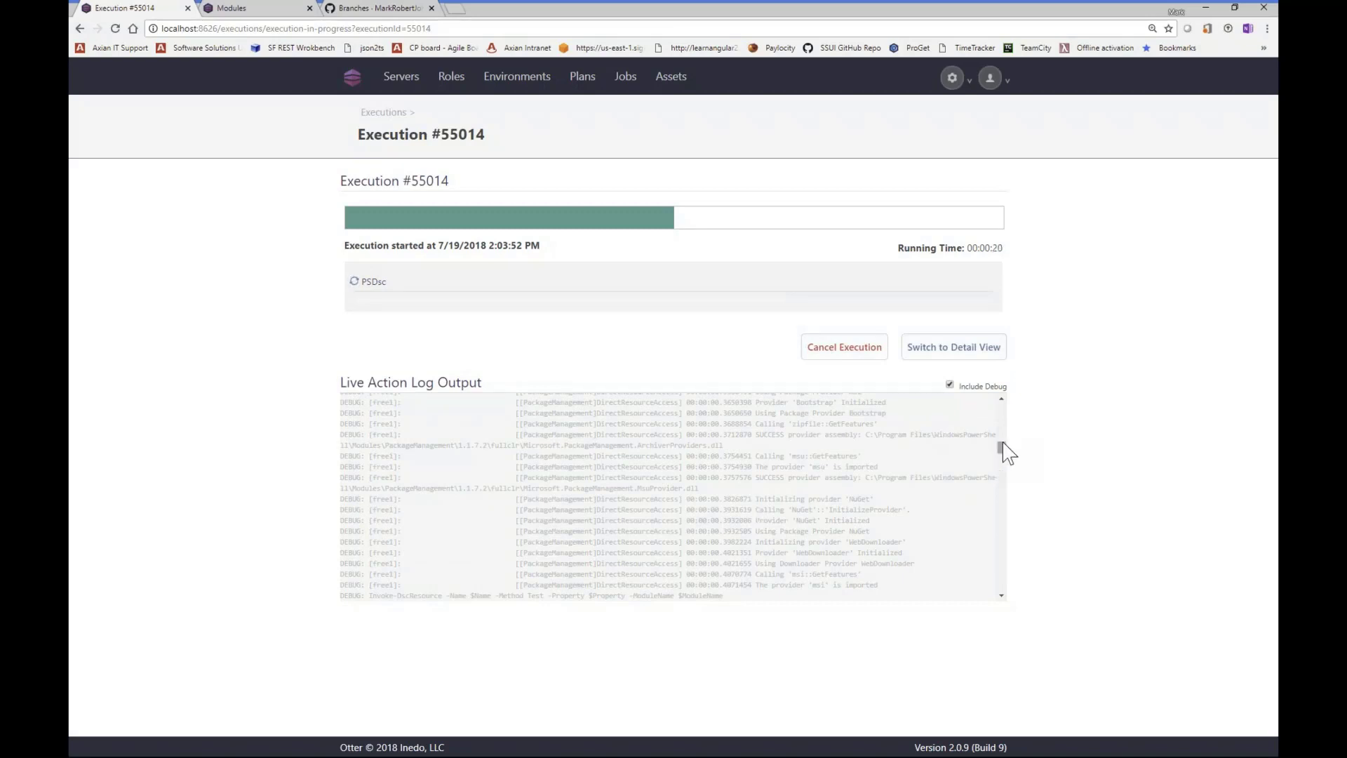
{"action": "left_click_drag", "start_coordinate": [1004, 452], "coordinate": [992, 589]}
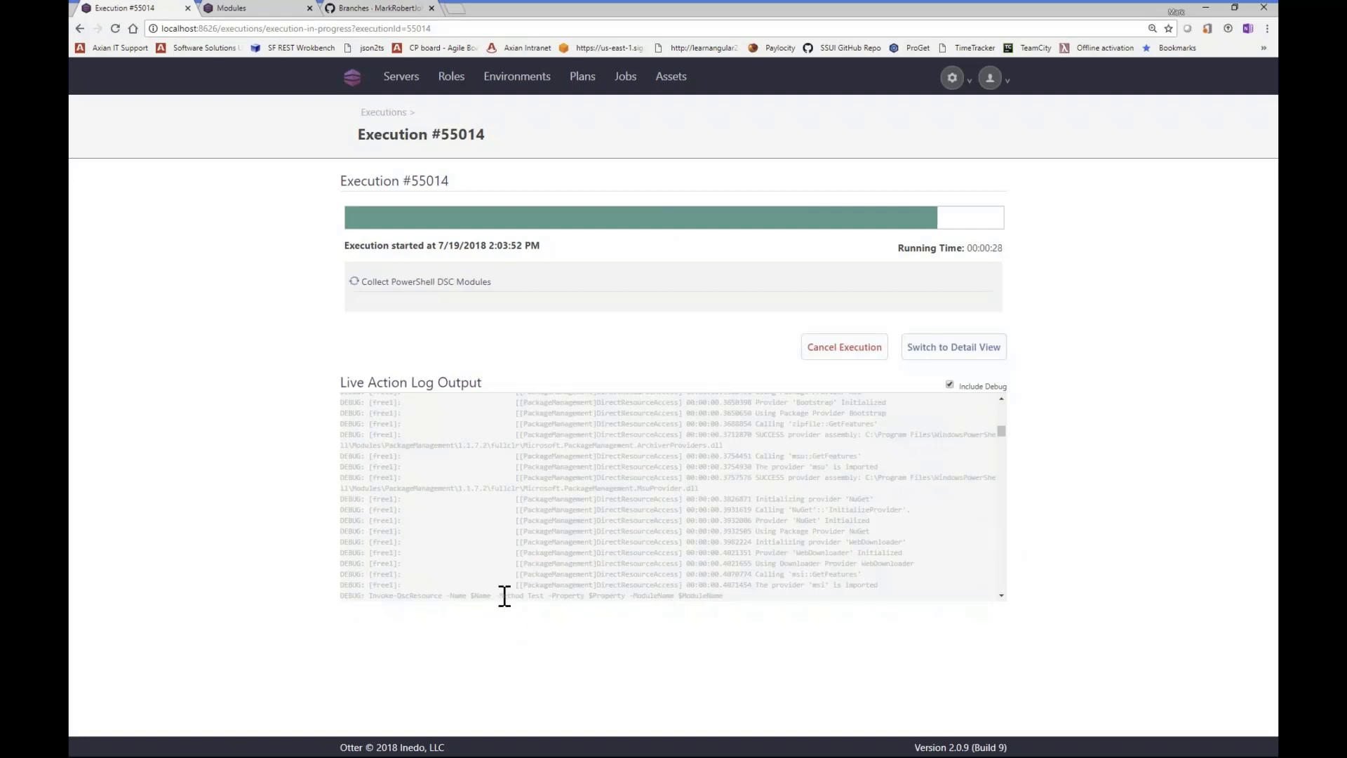
- Review the Invoke-DscResource Test and Method Set log lines while execution #55014 completes
{"action": "left_click_drag", "start_coordinate": [503, 595], "coordinate": [577, 450]}
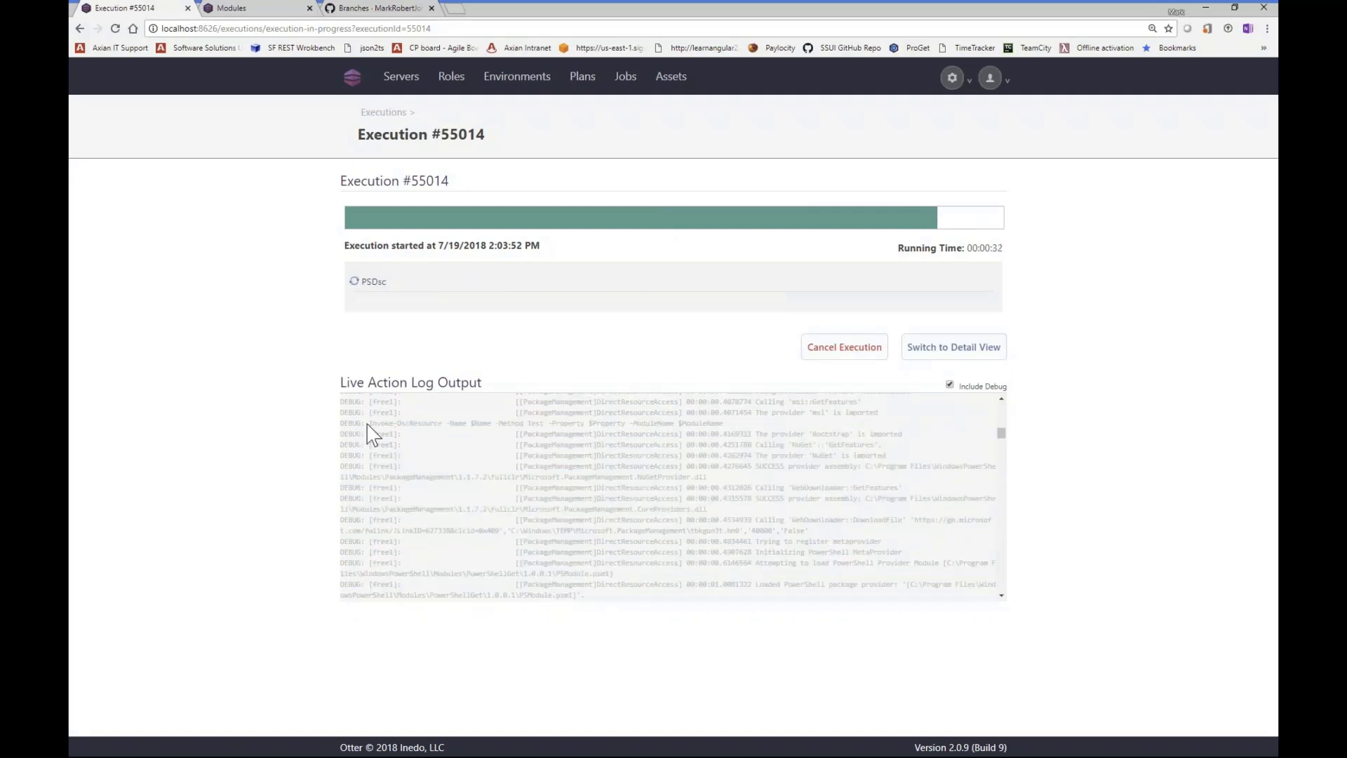
{"action": "scroll", "coordinate": [1002, 447], "scroll_direction": "down", "scroll_amount": 3}
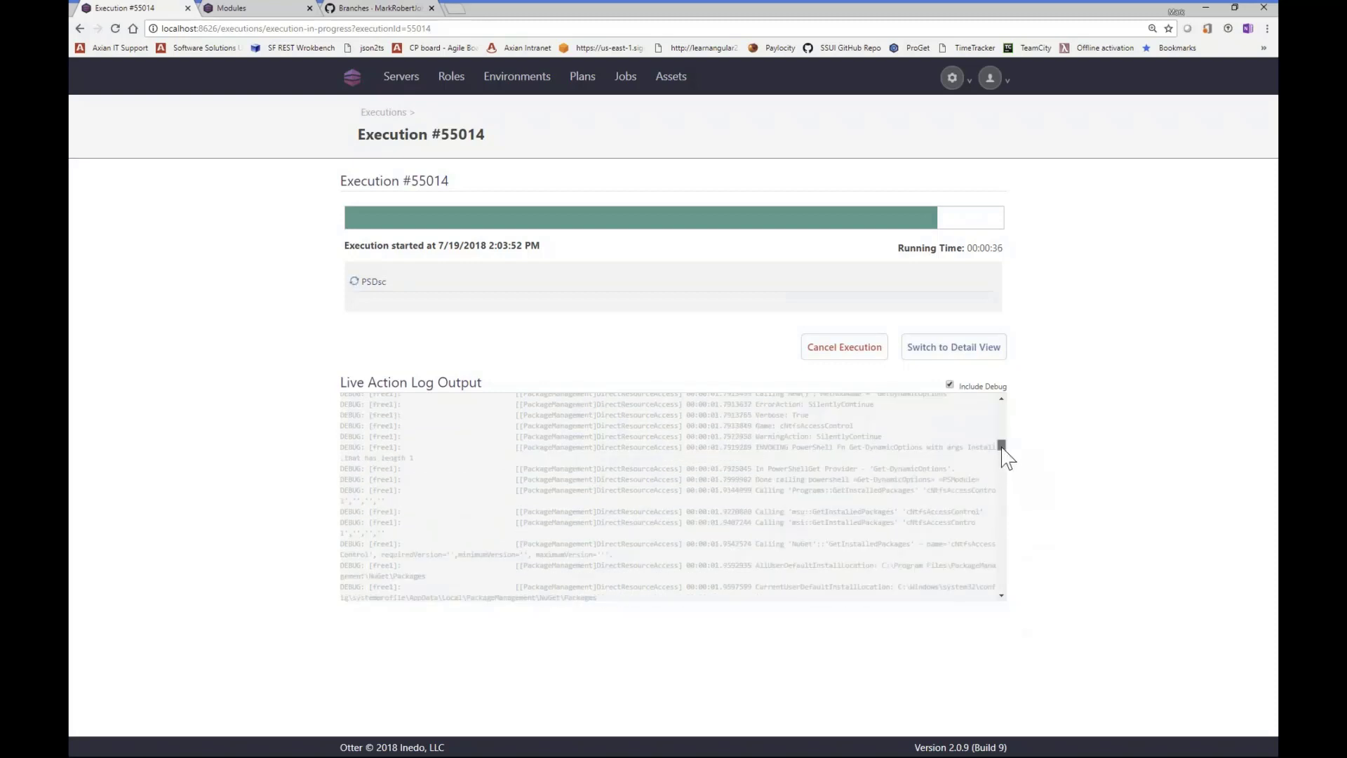
{"action": "left_click_drag", "start_coordinate": [1003, 448], "coordinate": [999, 597]}
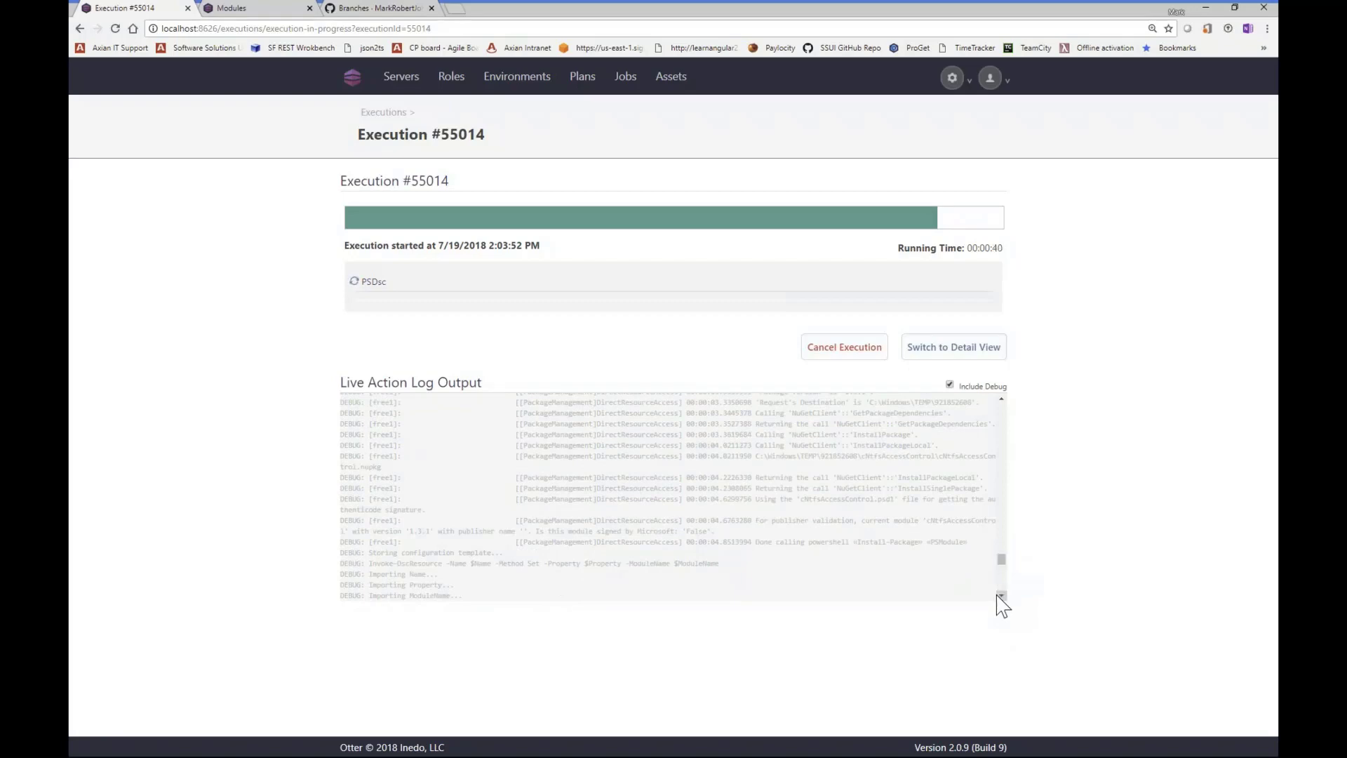
{"action": "double_click", "coordinate": [512, 563]}
{"action": "left_click_drag", "start_coordinate": [521, 564], "coordinate": [540, 565]}
{"action": "left_click", "coordinate": [1002, 565]}
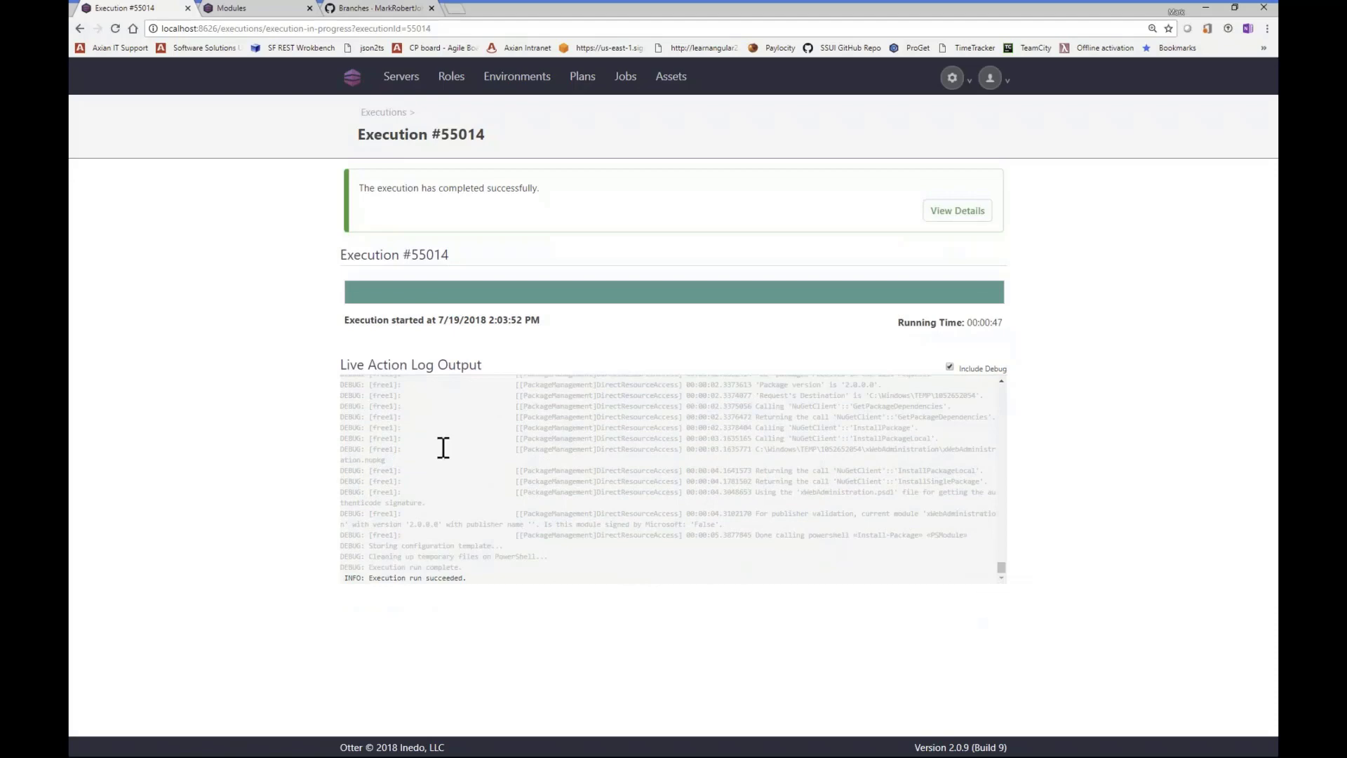
- Return to Dev-VM's Configuration (7) tab showing all three modules Current
{"action": "left_click", "coordinate": [80, 29]}
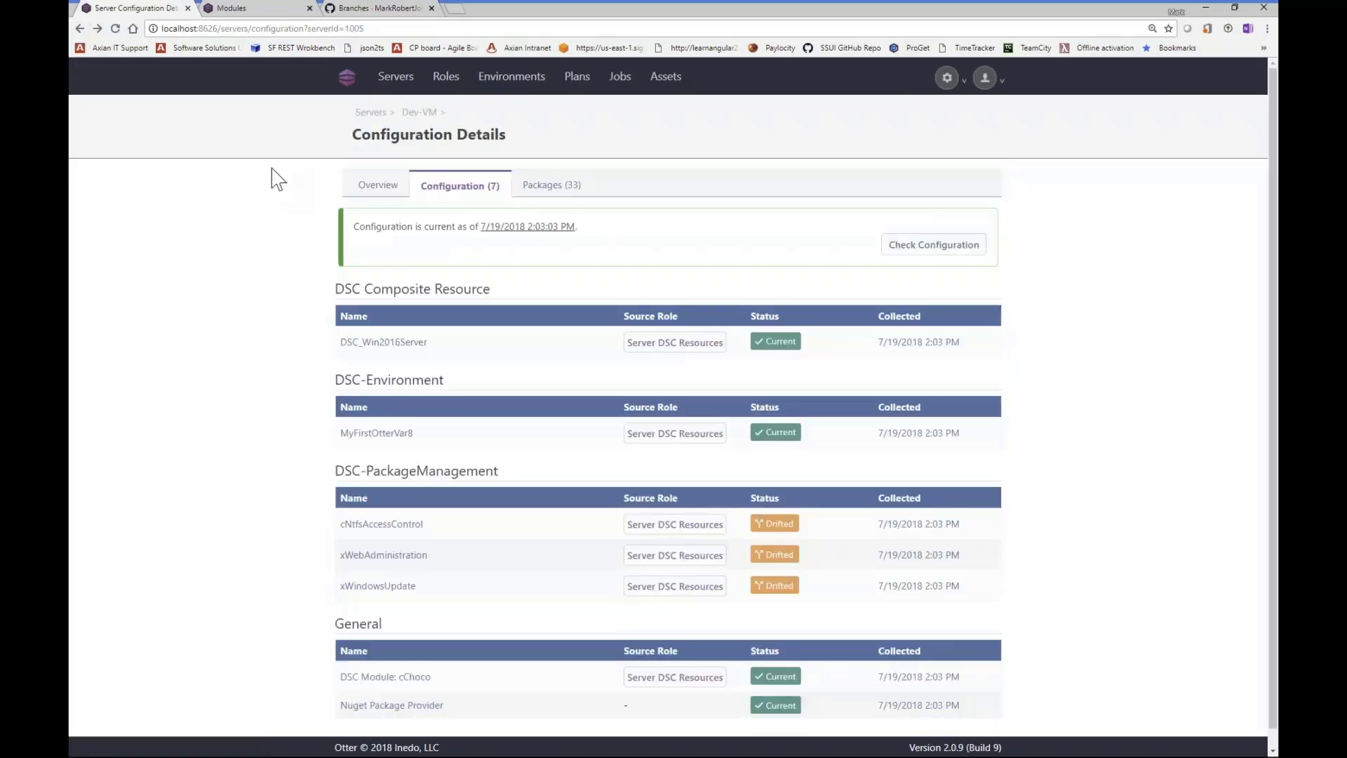
{"action": "left_click", "coordinate": [452, 198]}
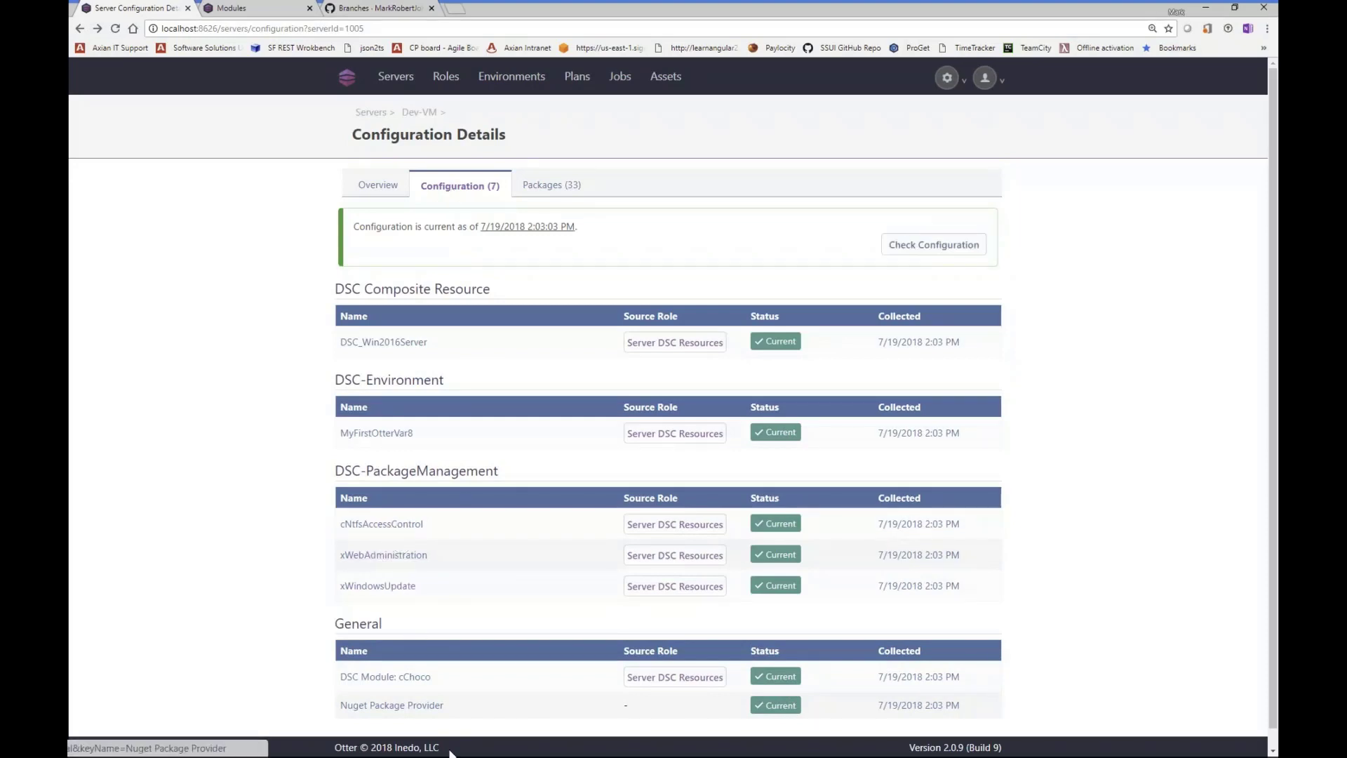
- Run get-dscresource in the remote PowerShell and highlight the xWebAdministration, xWindowsUpdate and cNtfsPermissionEntry rows
{"action": "key", "text": "alt+Tab"}
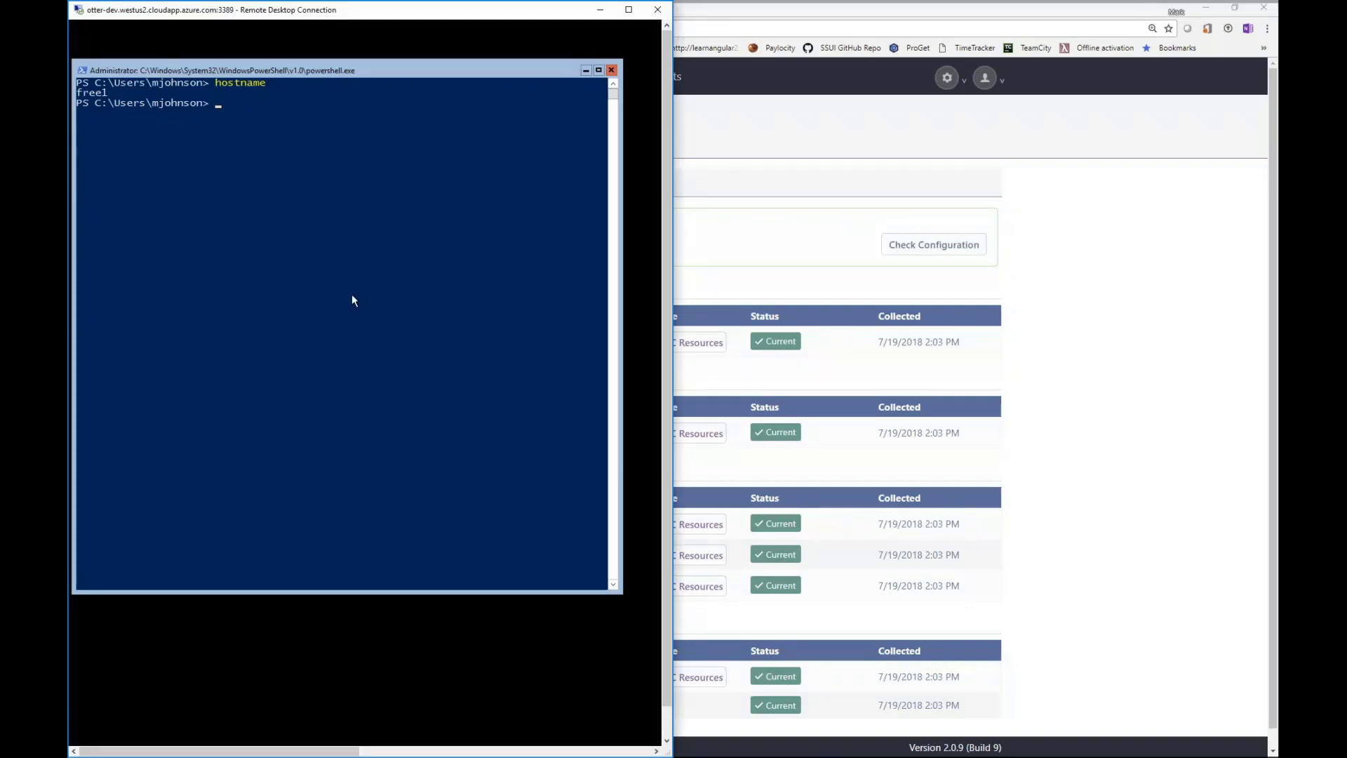
{"action": "type", "text": "get-ds"}
{"action": "type", "text": "c"}
{"action": "type", "text": "resourc"}
{"action": "type", "text": "e"}
{"action": "key", "text": "Return"}
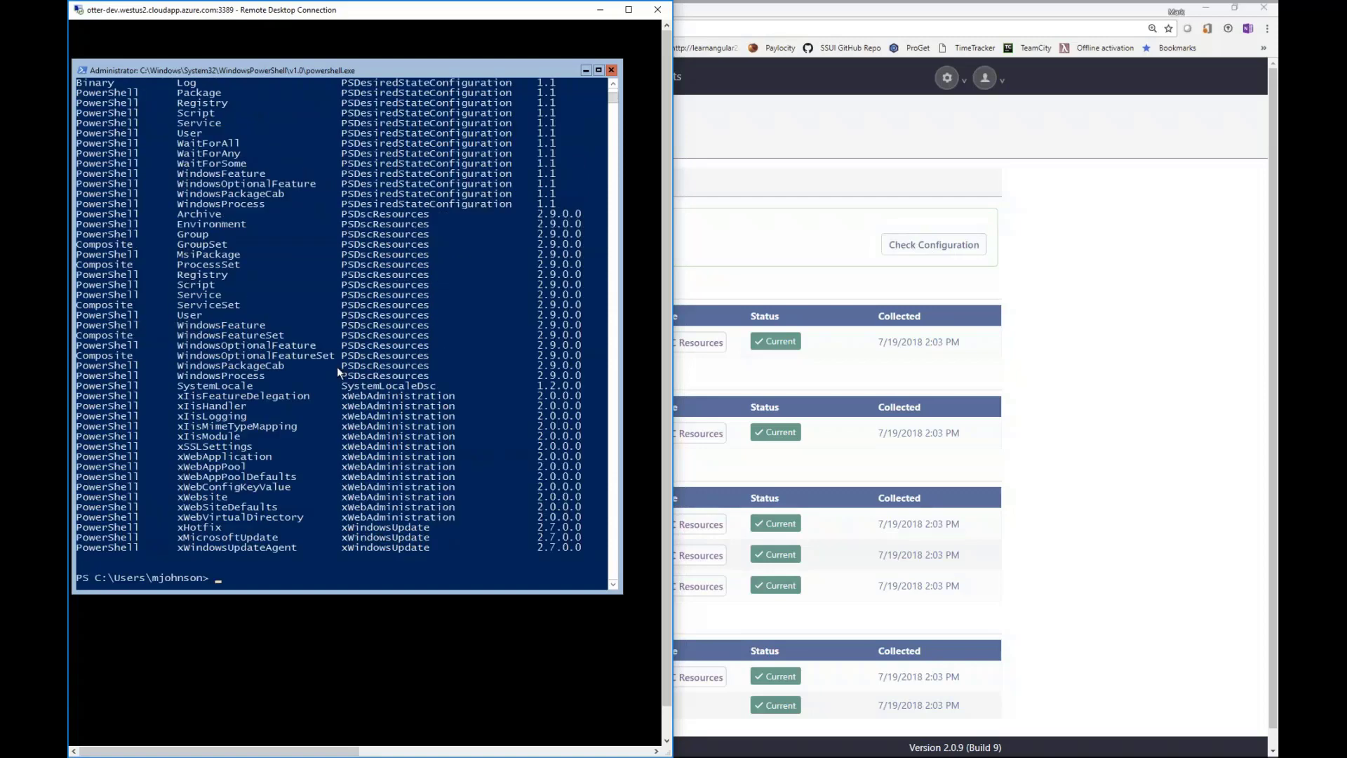
{"action": "left_click_drag", "start_coordinate": [342, 457], "coordinate": [454, 461]}
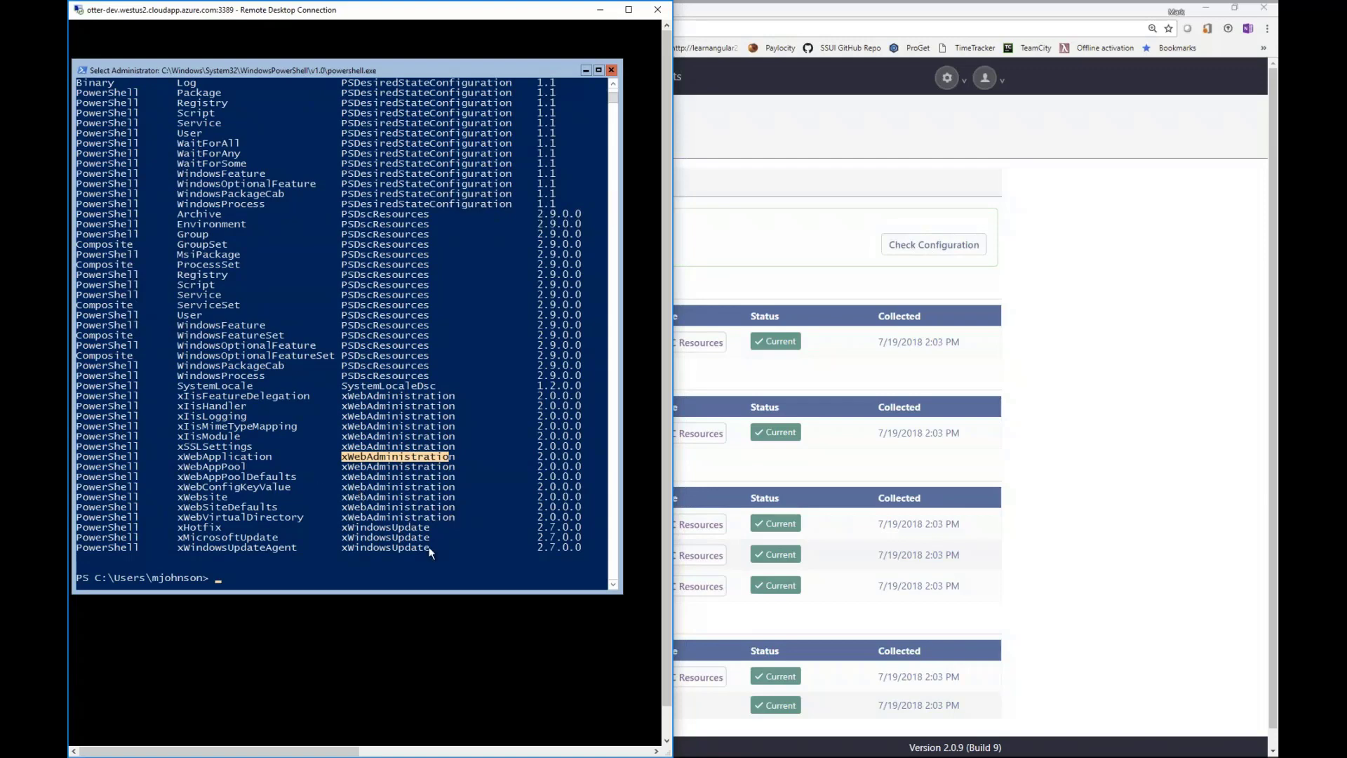
{"action": "left_click_drag", "start_coordinate": [433, 547], "coordinate": [340, 532]}
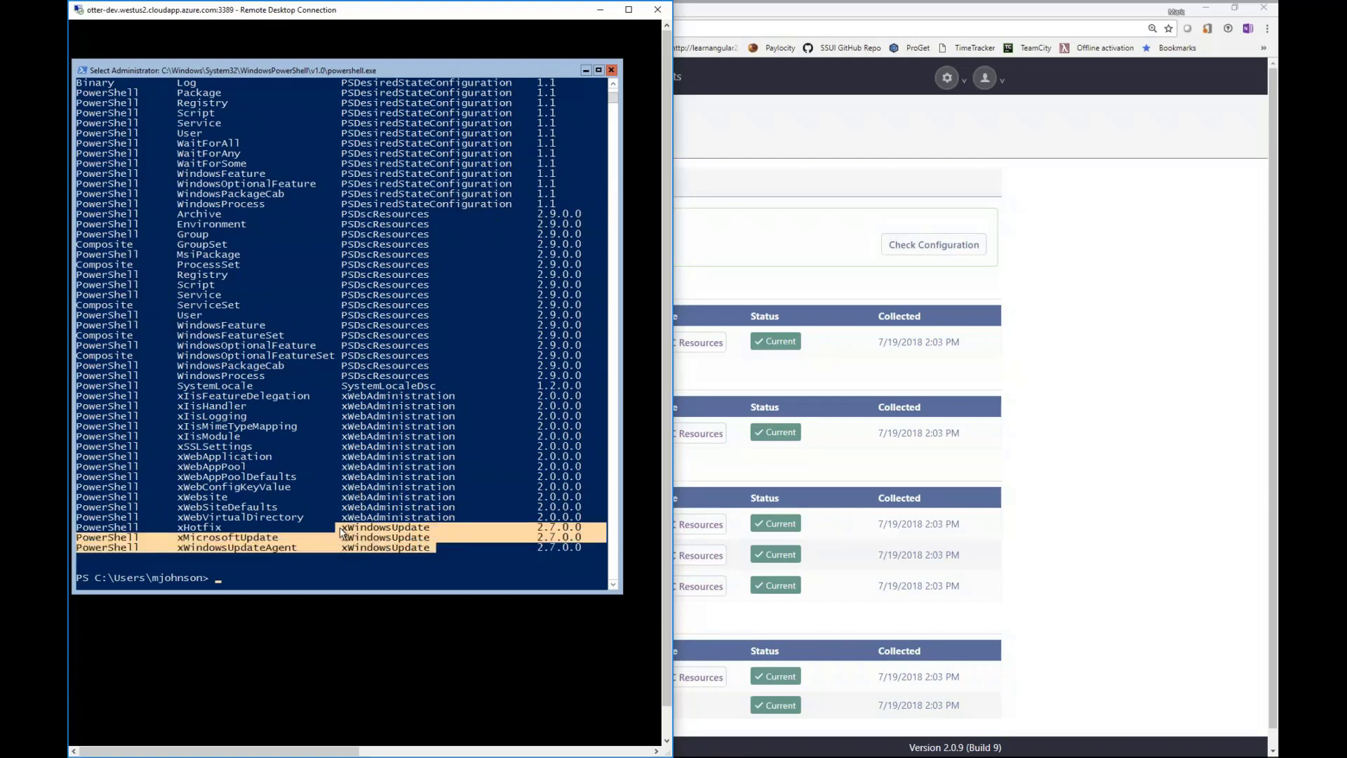
{"action": "scroll", "coordinate": [342, 531], "scroll_direction": "up", "scroll_amount": 1}
{"action": "scroll", "coordinate": [340, 525], "scroll_direction": "up", "scroll_amount": 5}
{"action": "scroll", "coordinate": [340, 524], "scroll_direction": "up", "scroll_amount": 2}
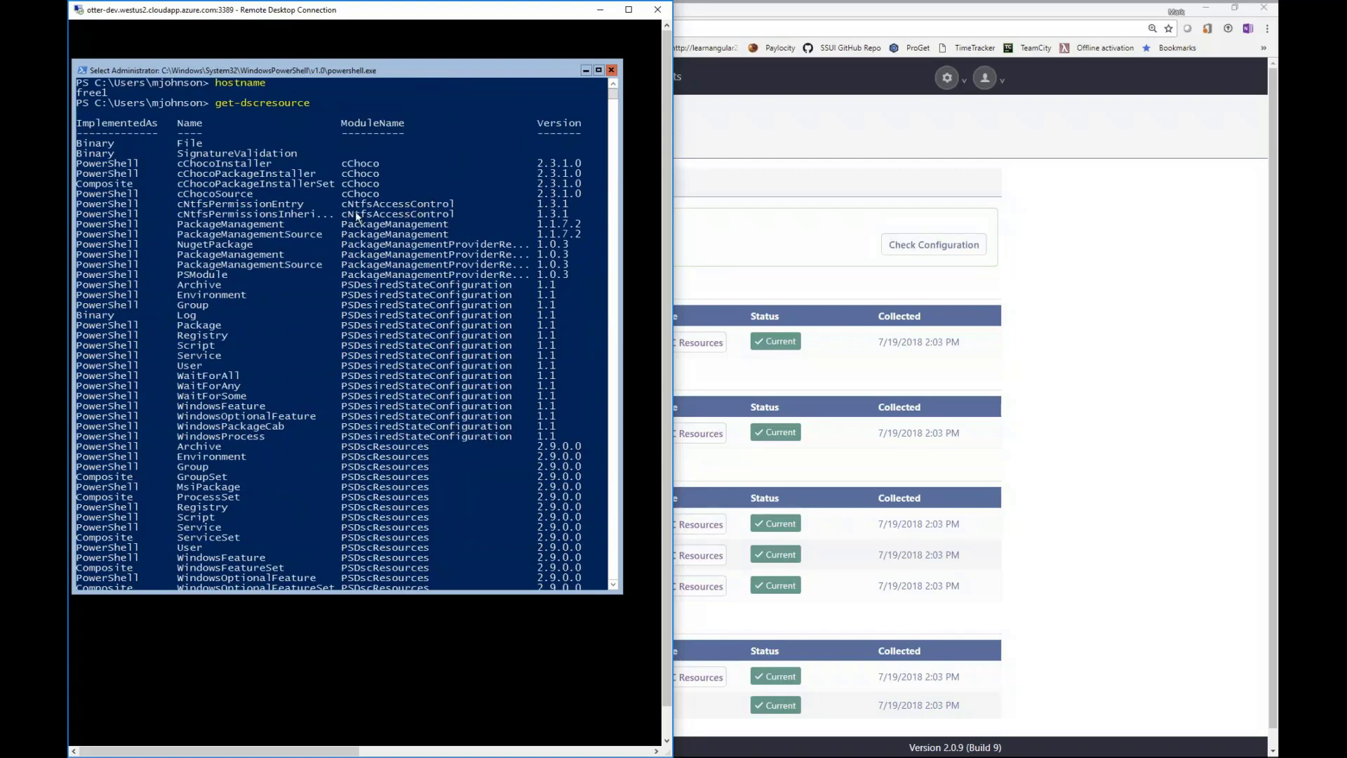
{"action": "double_click", "coordinate": [237, 207]}
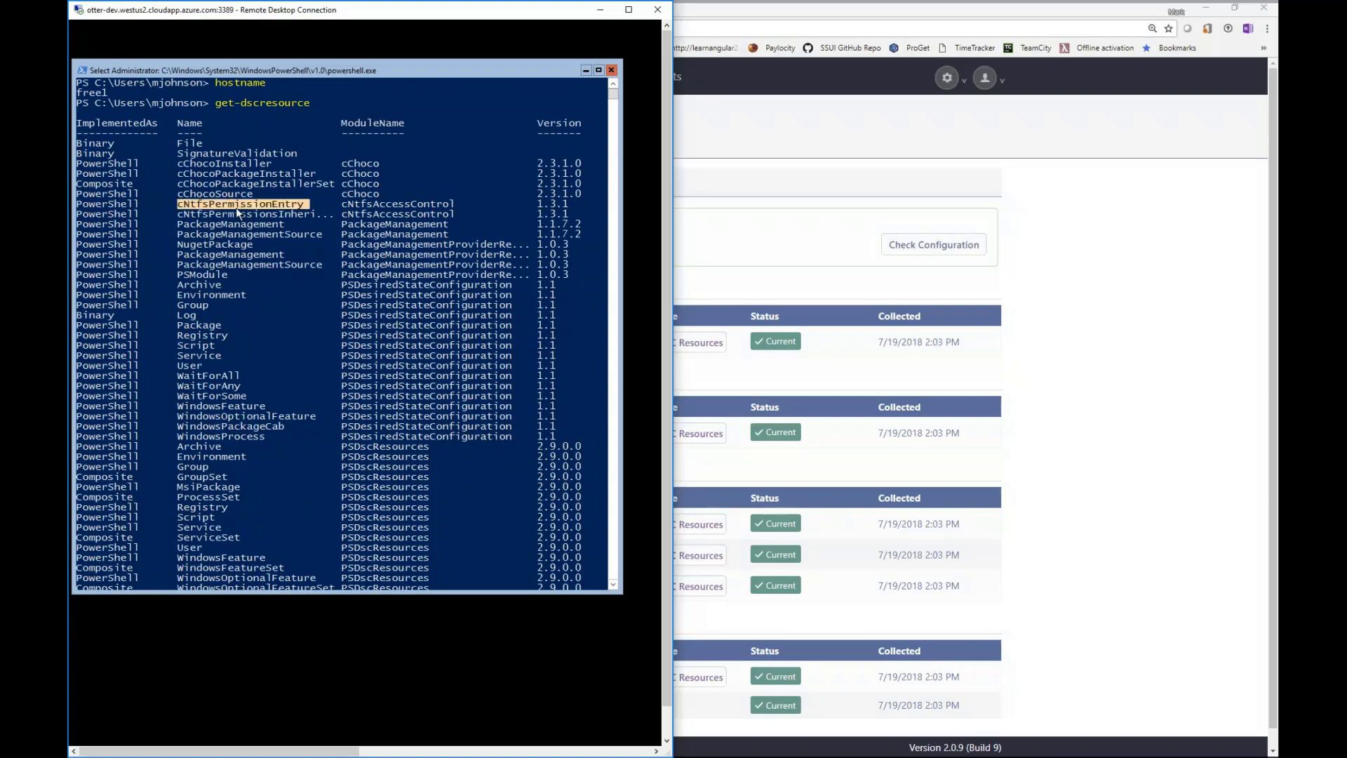